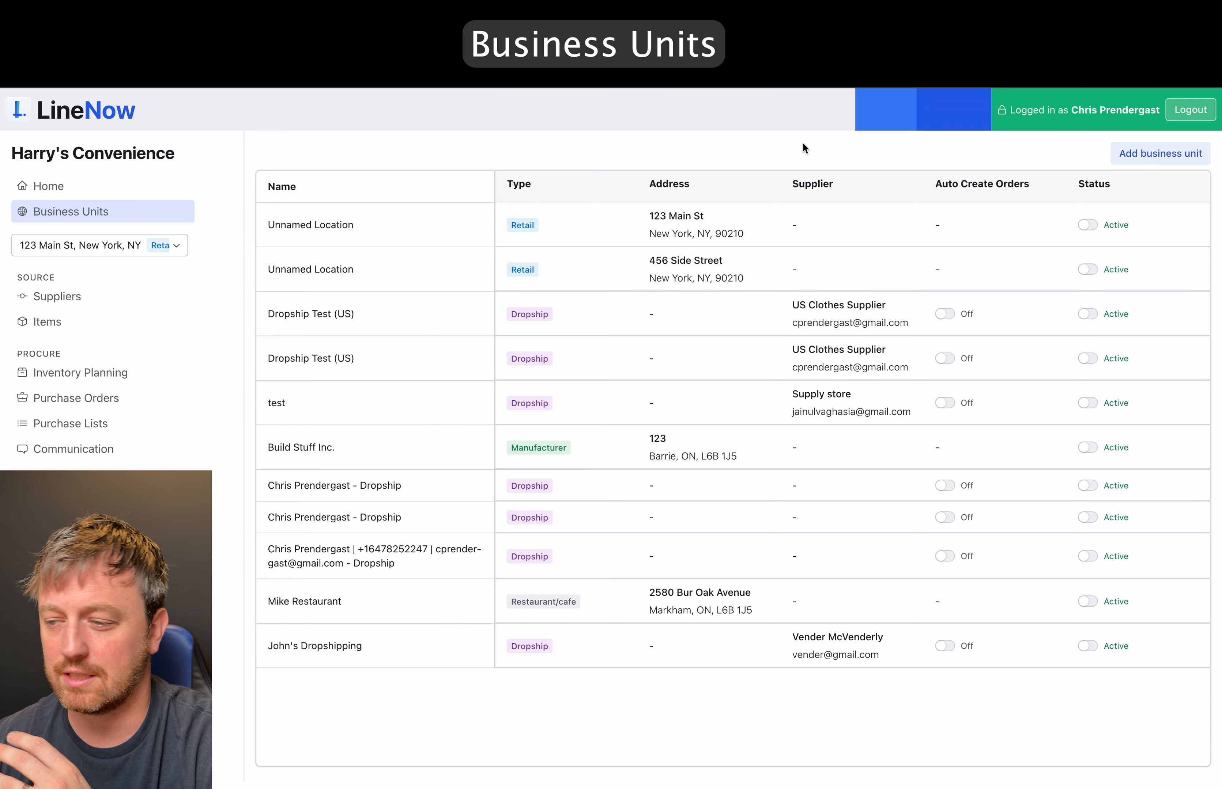
- Start a new business unit named 'Test Business Unit' and mark it as a Retail Store
left_click(1160, 153)
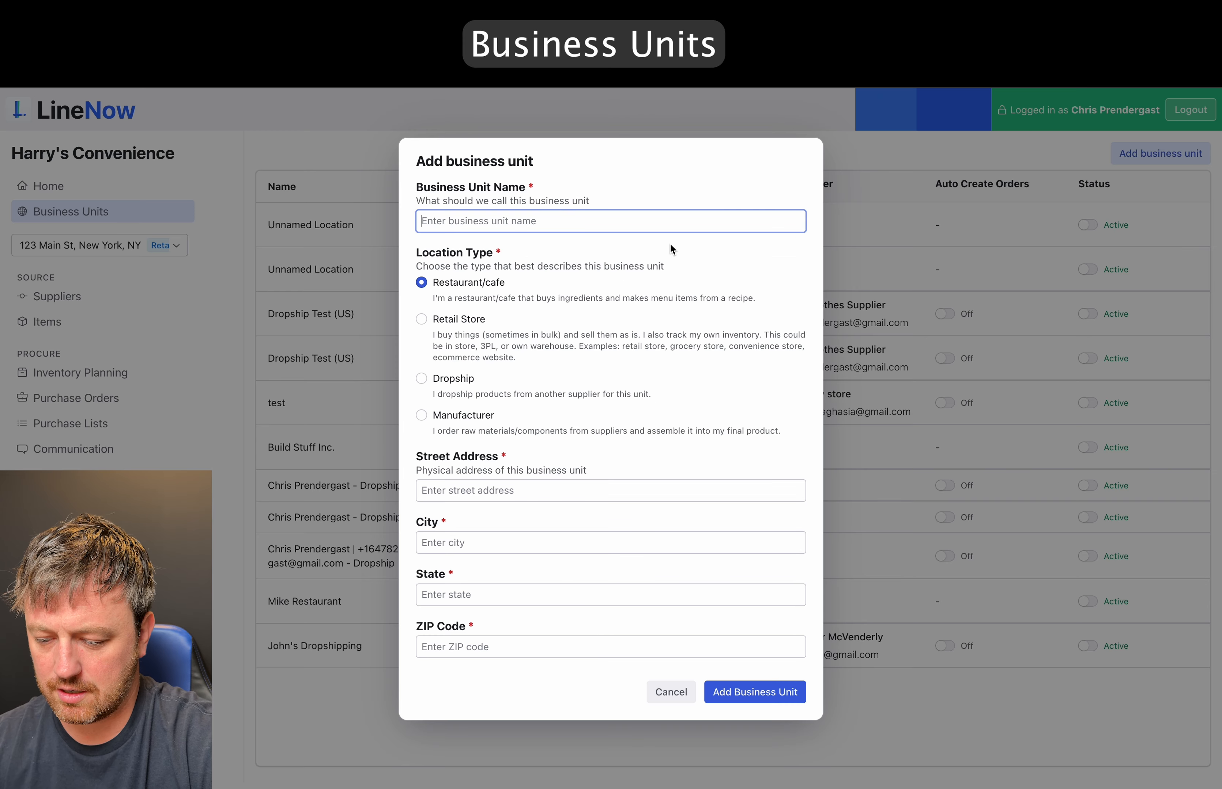
type("Test ")
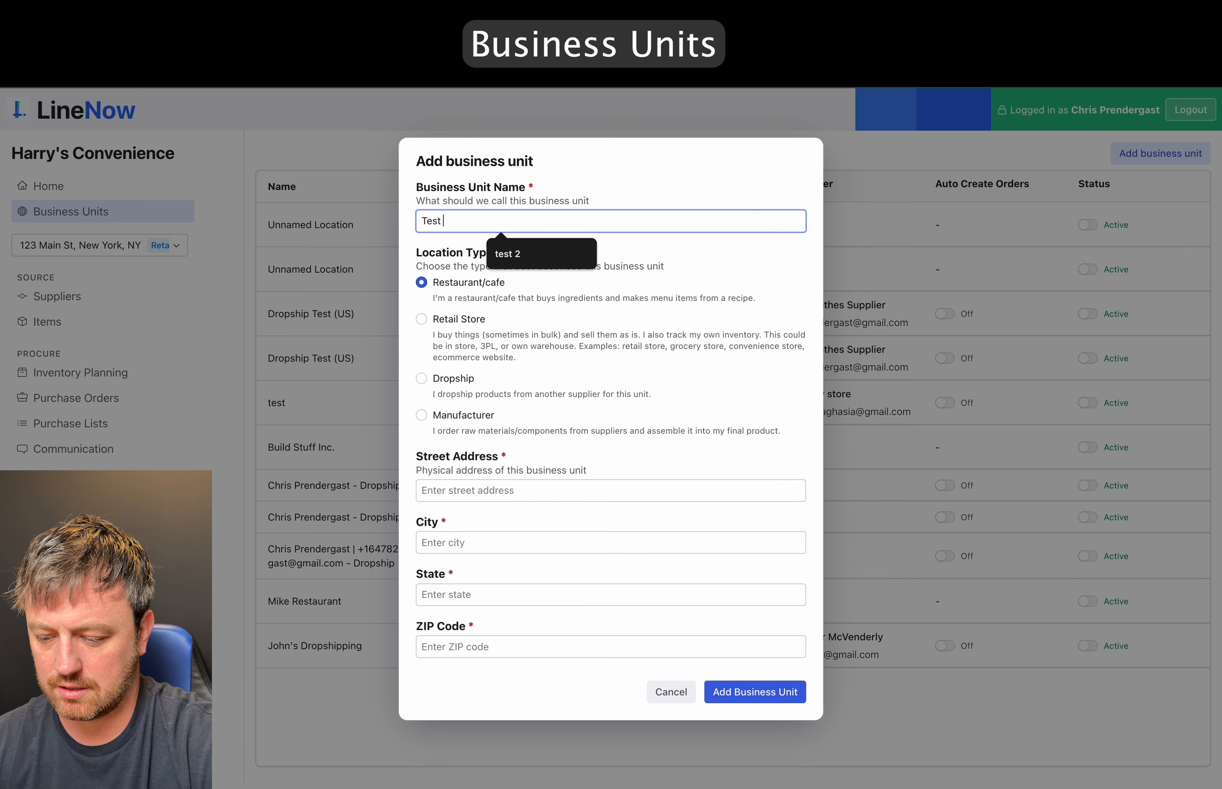
type("Business Unit")
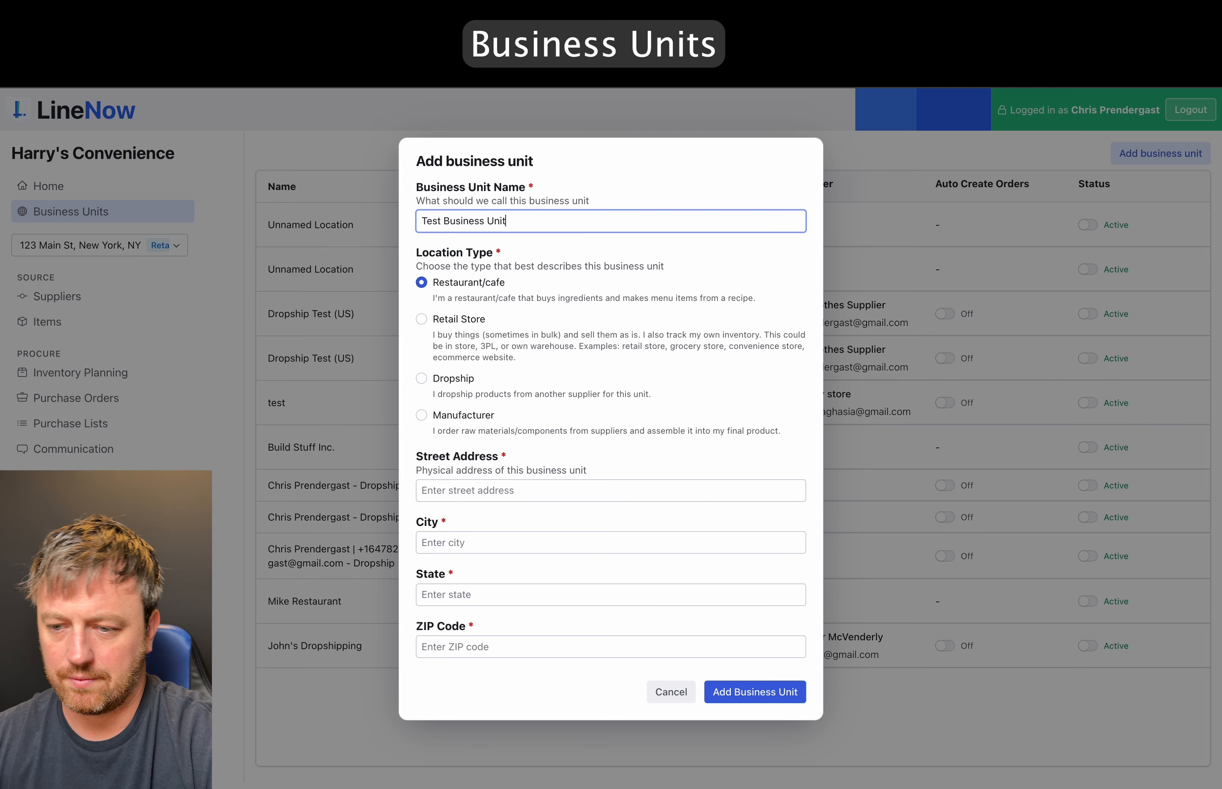
left_click(420, 320)
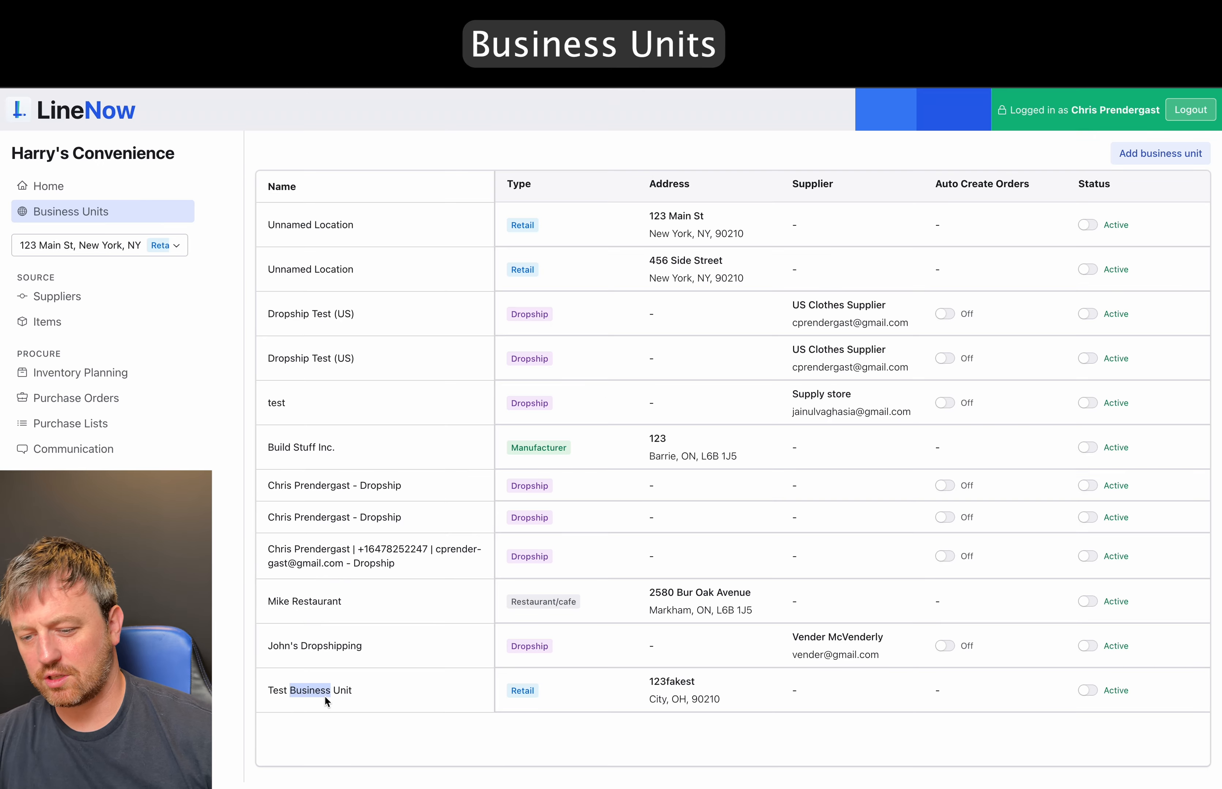
- Highlight the new Test Business Unit row, John's Dropshipping's Dropship type, and the Auto Create Orders column
left_click(364, 691)
left_click_drag(364, 690, 280, 693)
left_click(368, 691)
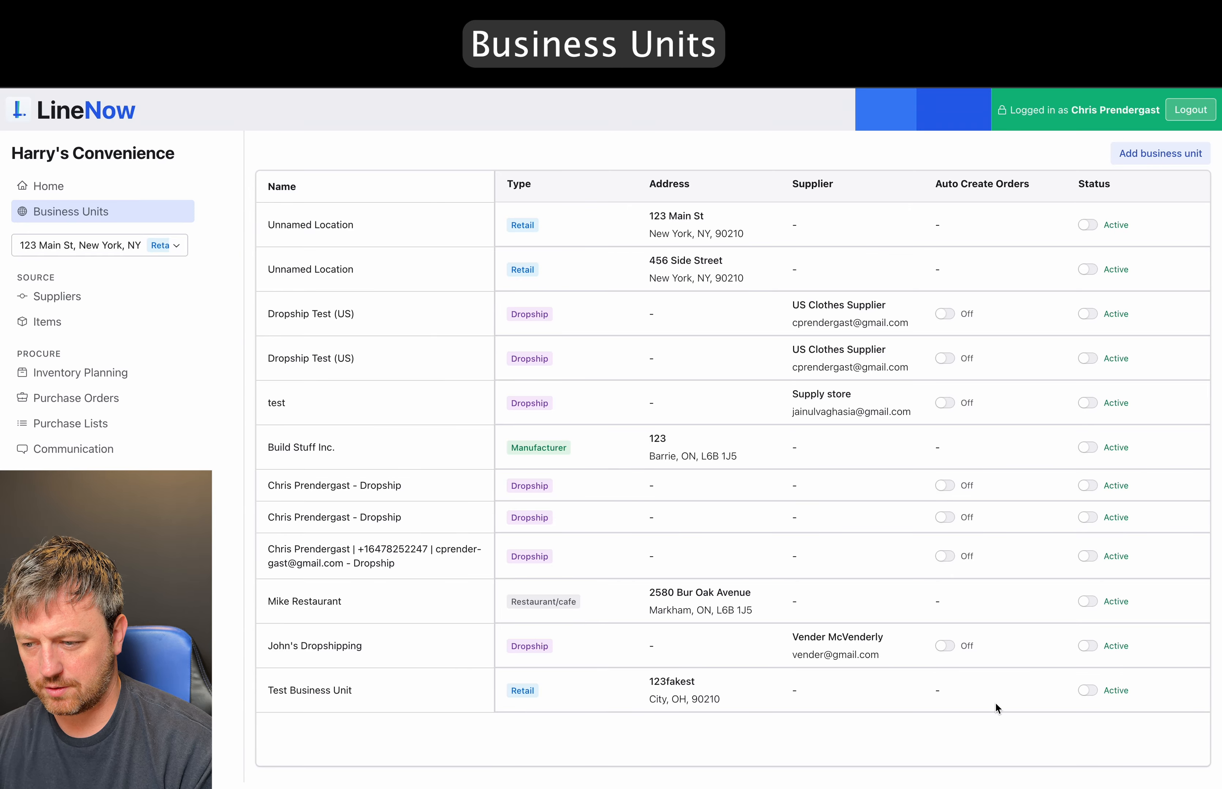
double_click(532, 649)
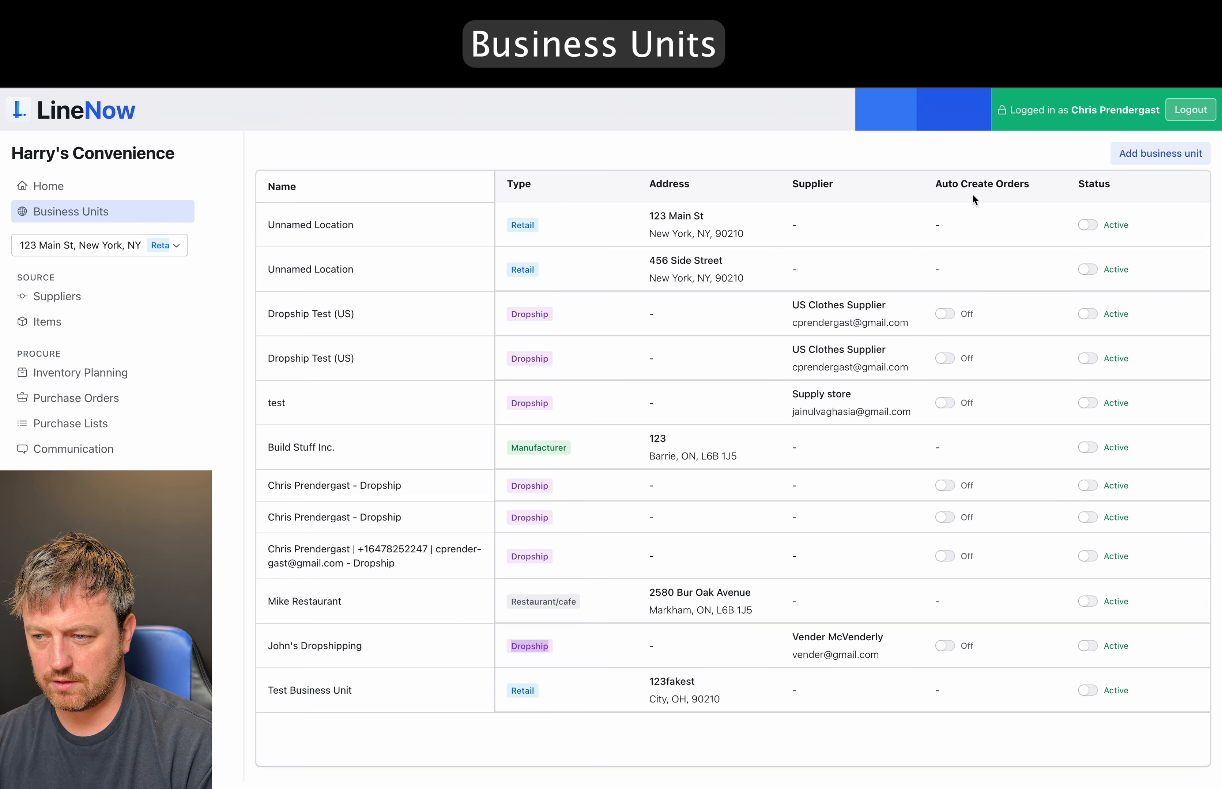
triple_click(972, 181)
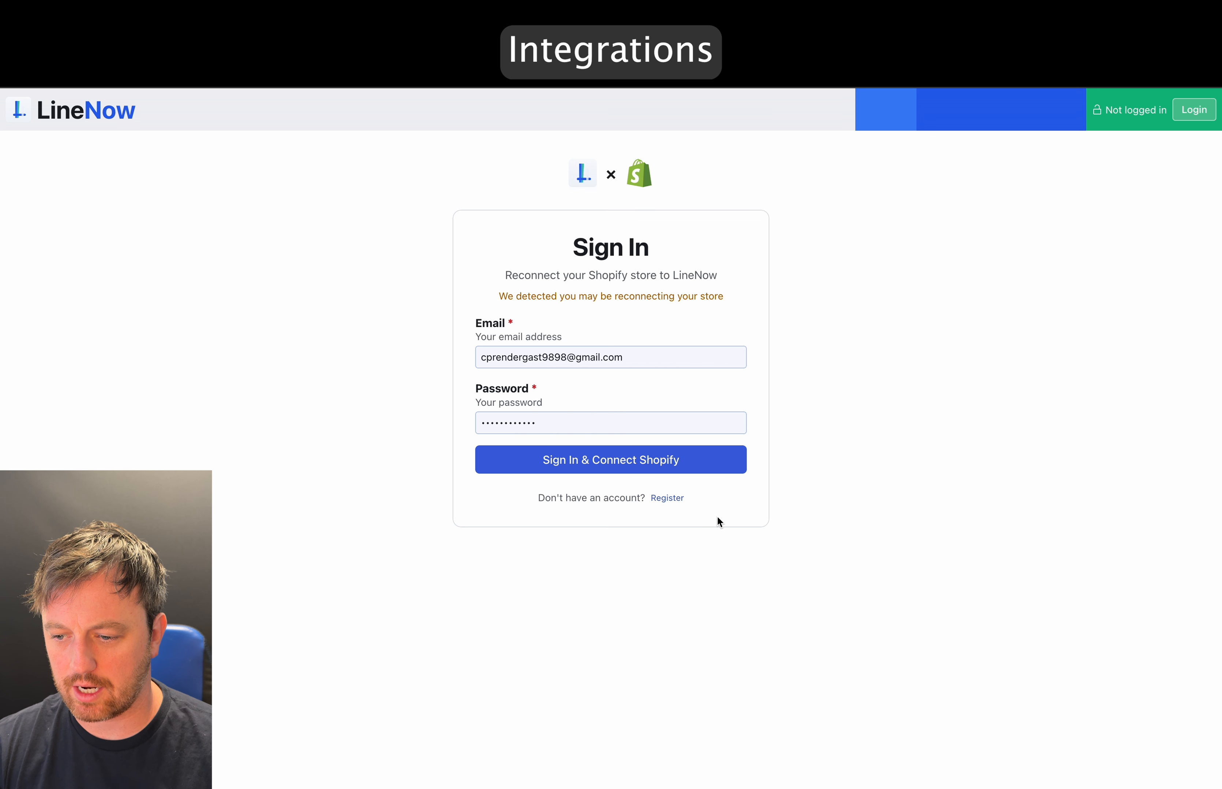
- Switch to the registration form and scroll through it
left_click(666, 499)
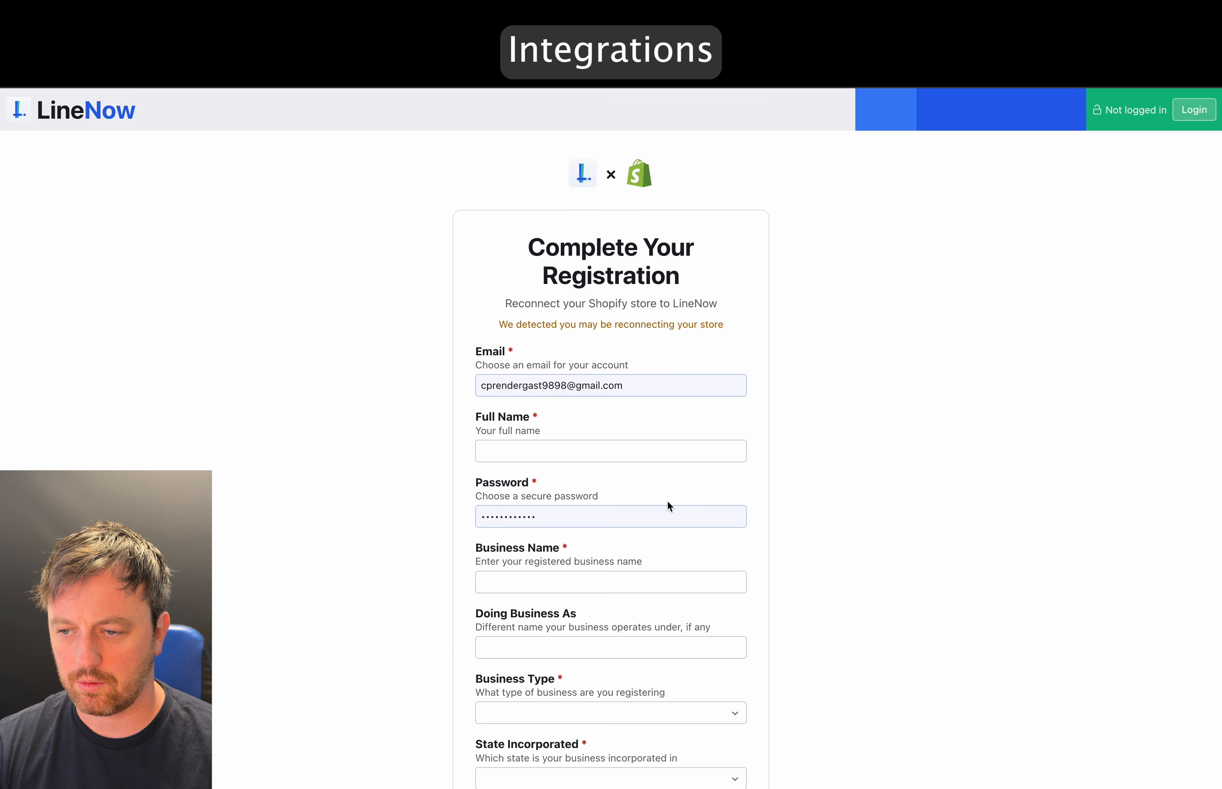
scroll(667, 502, "down", 3)
scroll(667, 502, "up", 3)
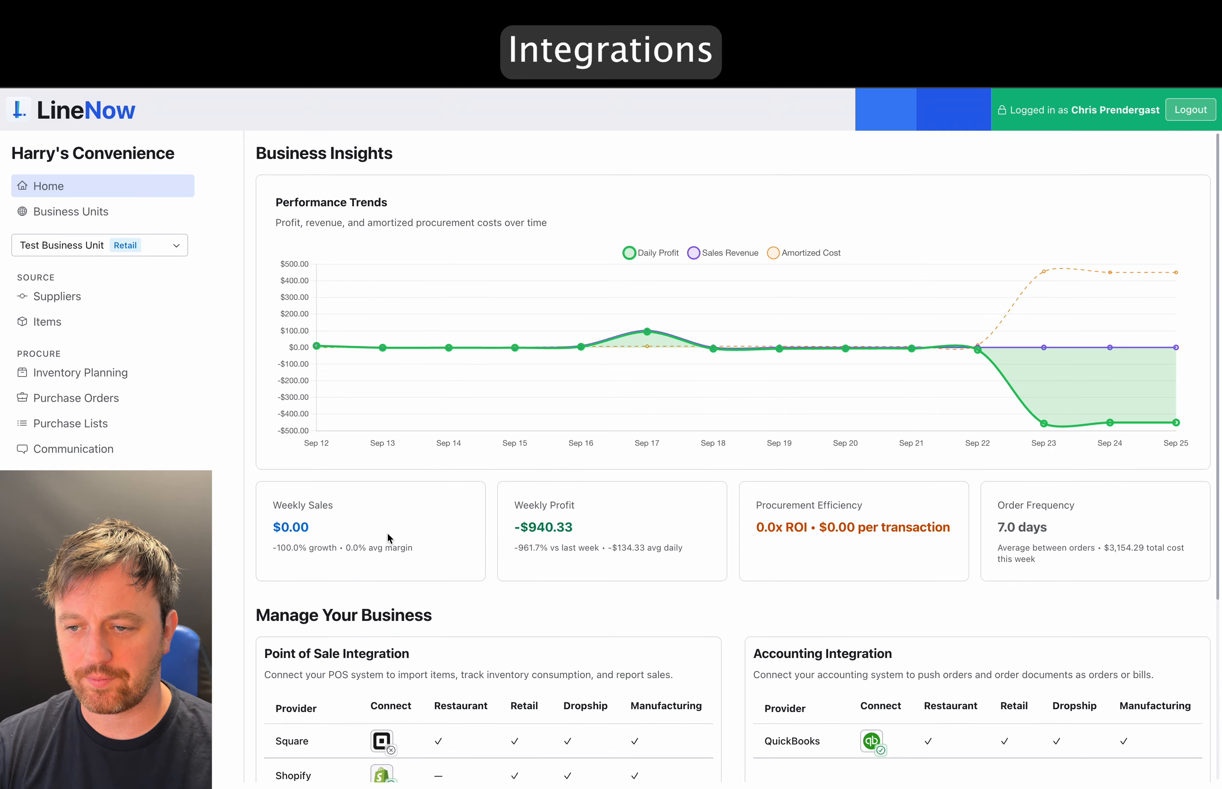
left_click(385, 490)
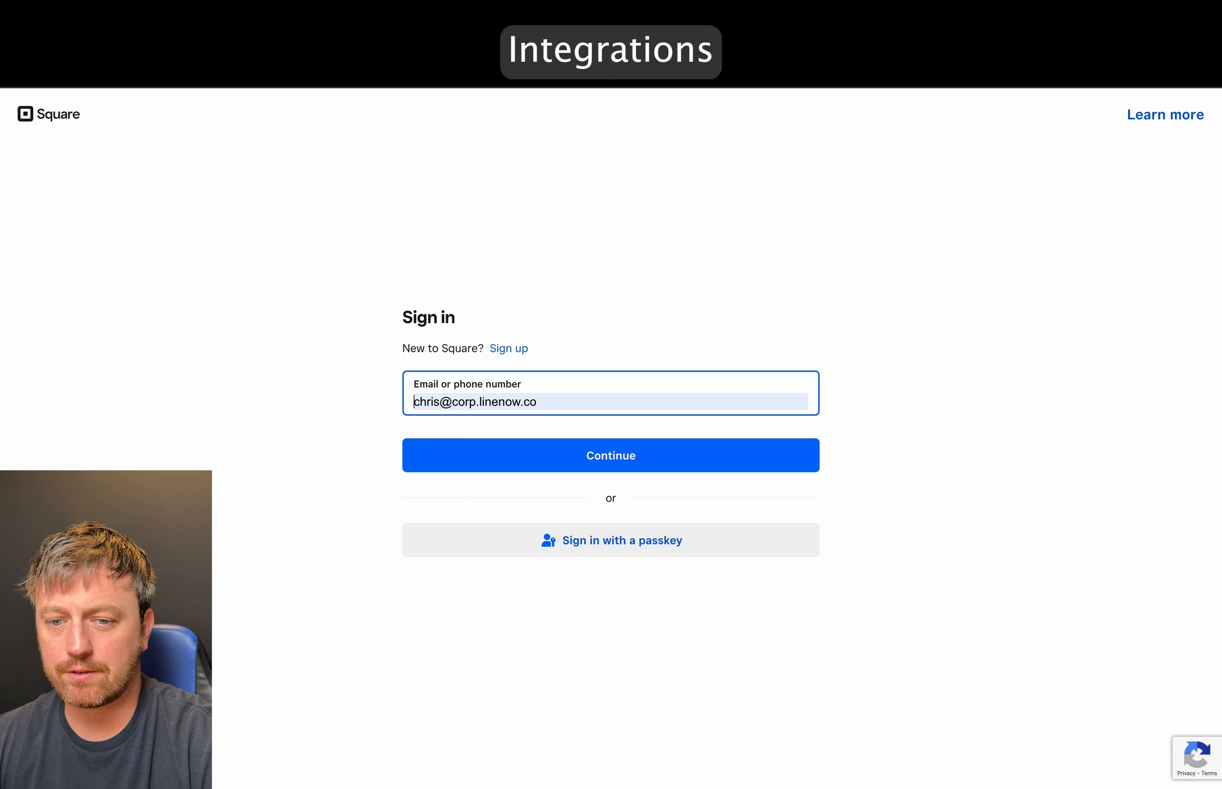
key("super+[")
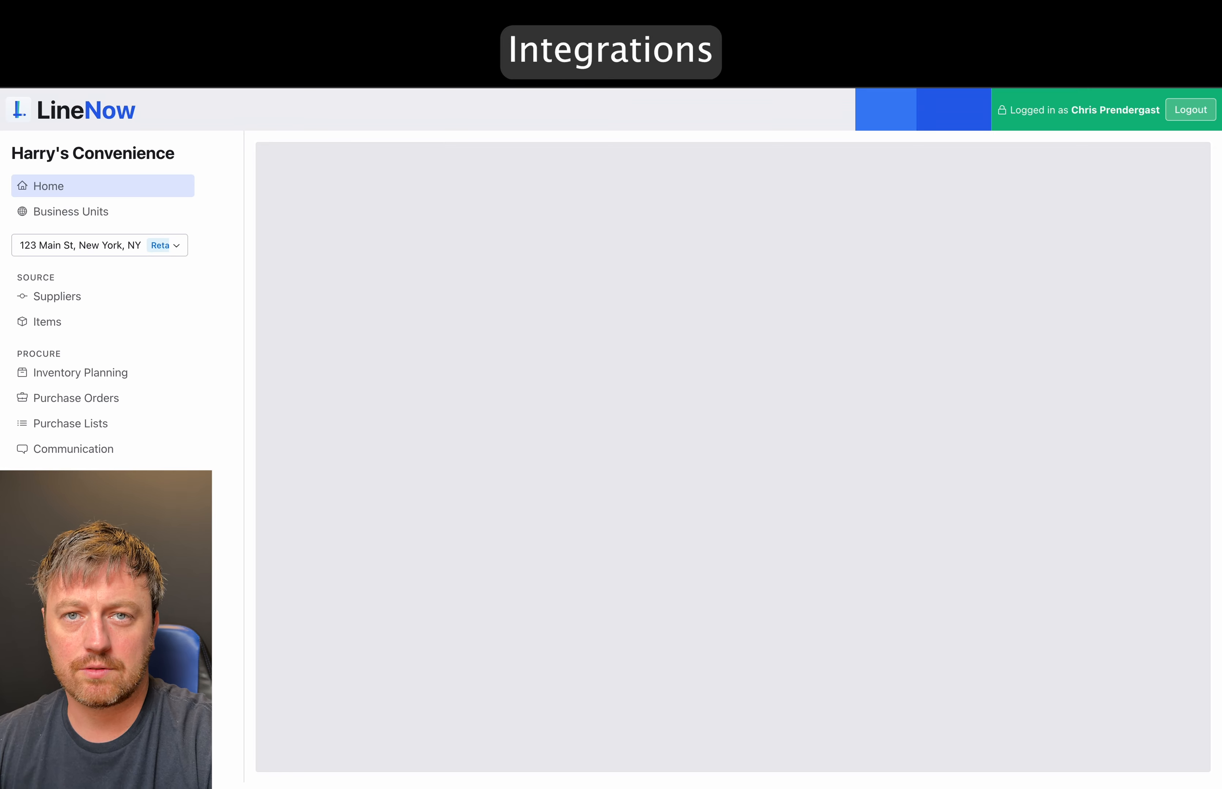
scroll(713, 692, "down", 3)
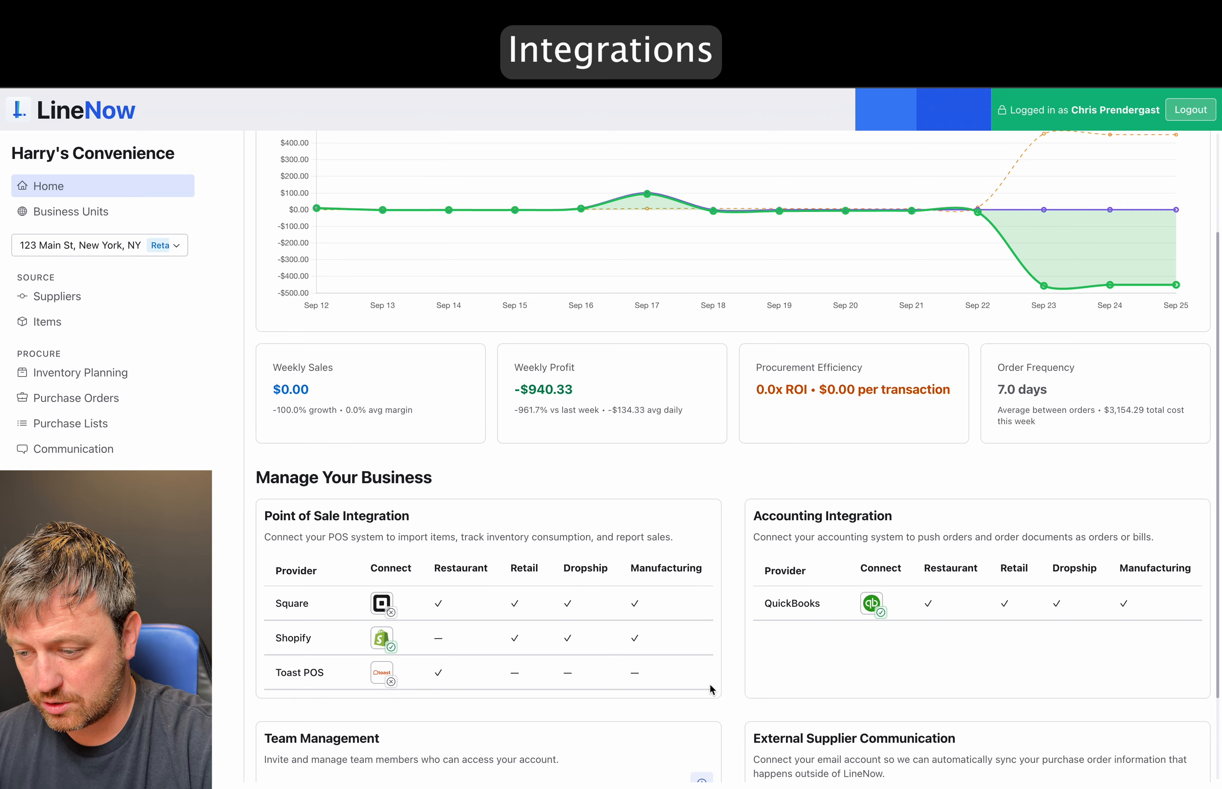
scroll(852, 637, "up", 3)
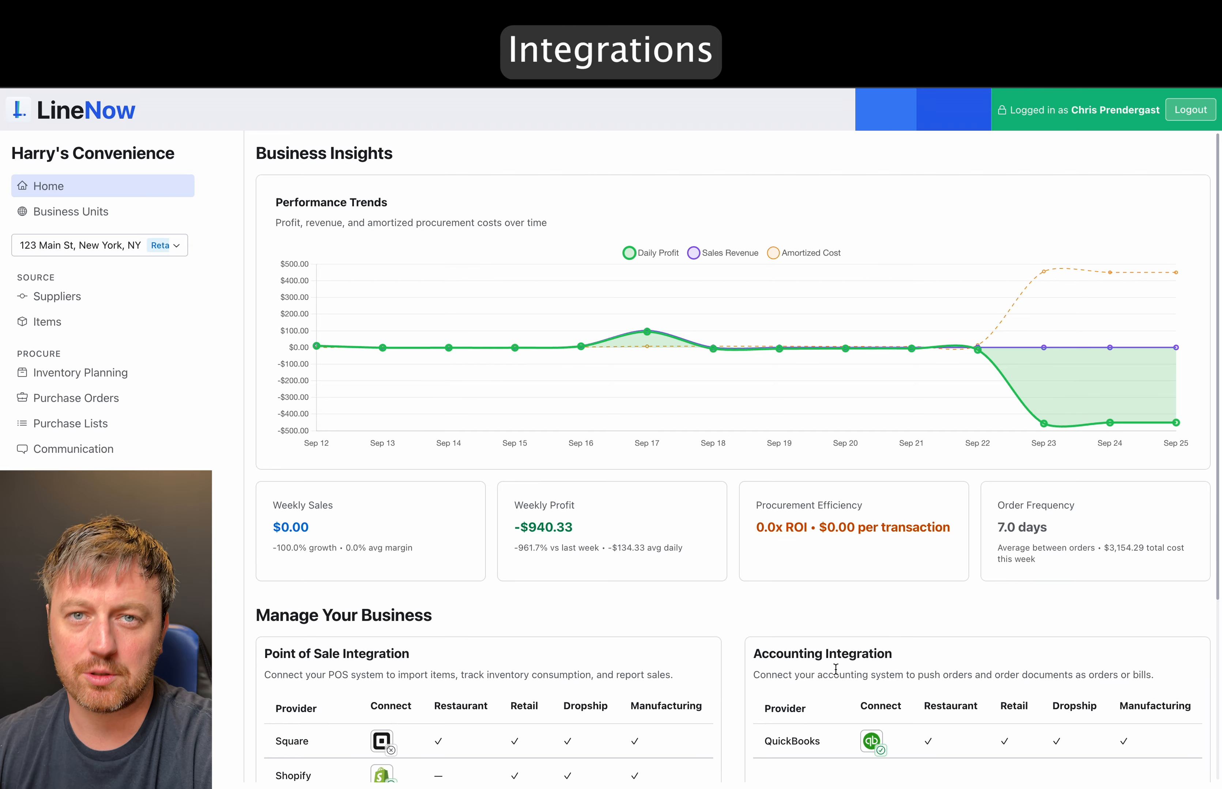
- Scroll the Suppliers page and start adding a new supplier
scroll(835, 668, "down", 5)
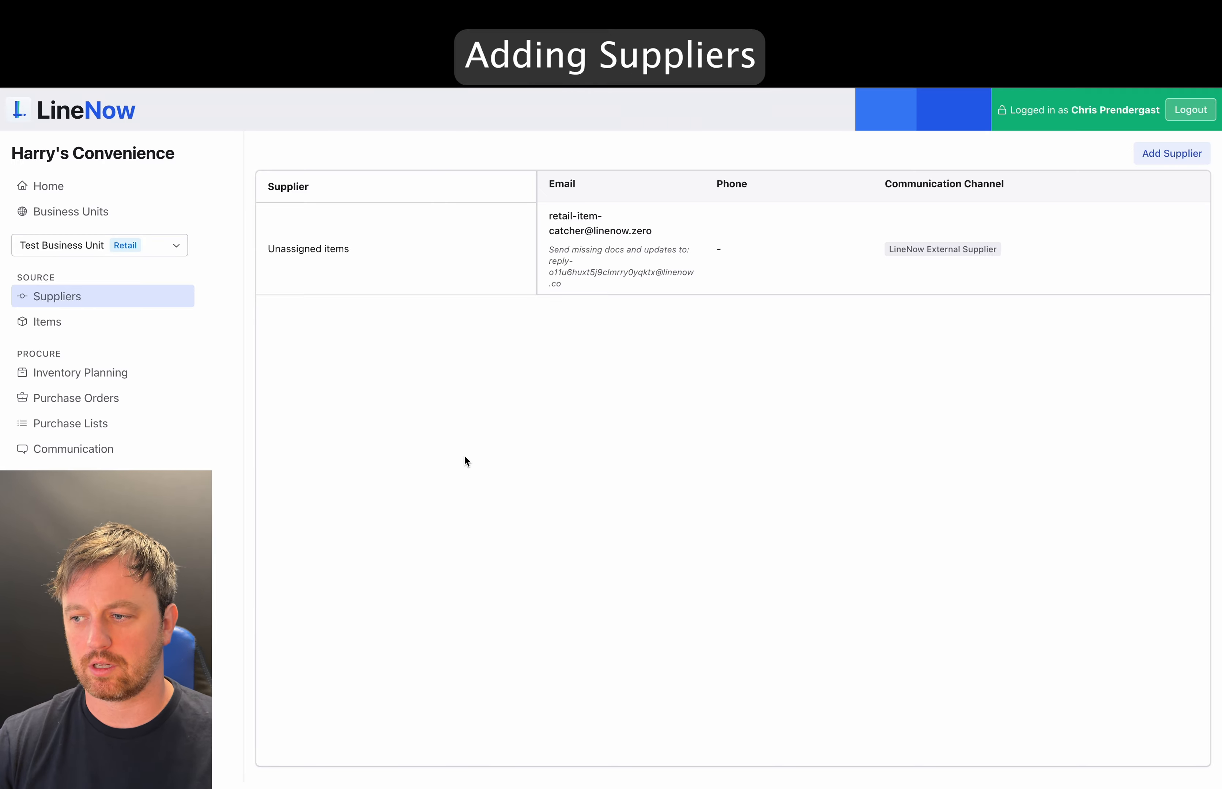
left_click(1146, 154)
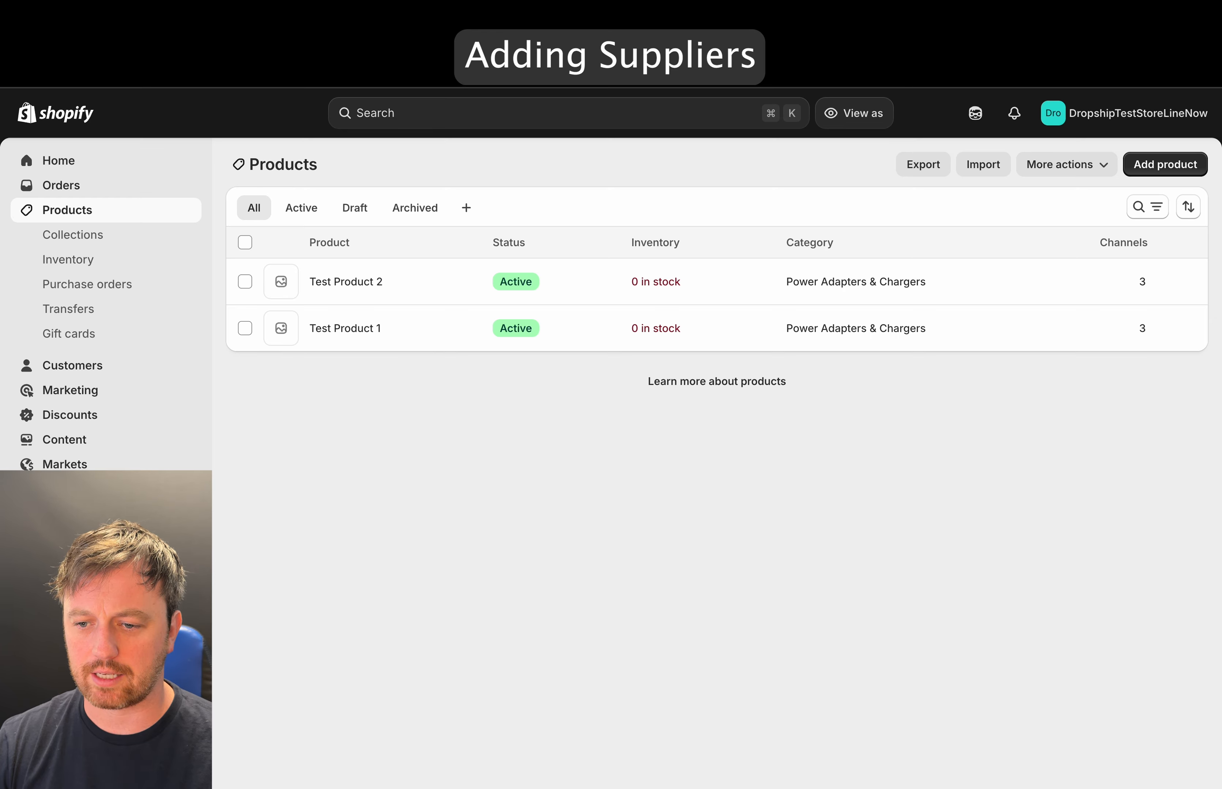
- Open Test Product 1 in Shopify and check its vendor, Test Supplier 2
left_click(386, 329)
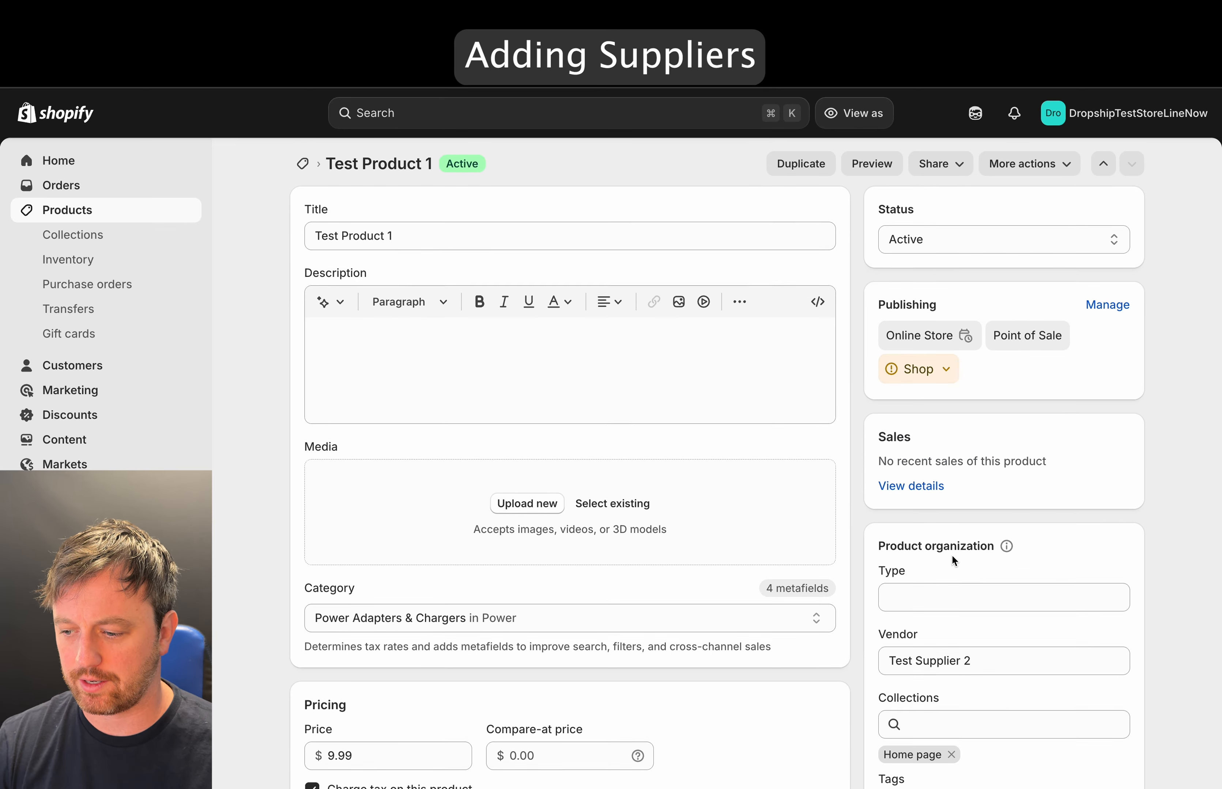
scroll(951, 554, "down", 5)
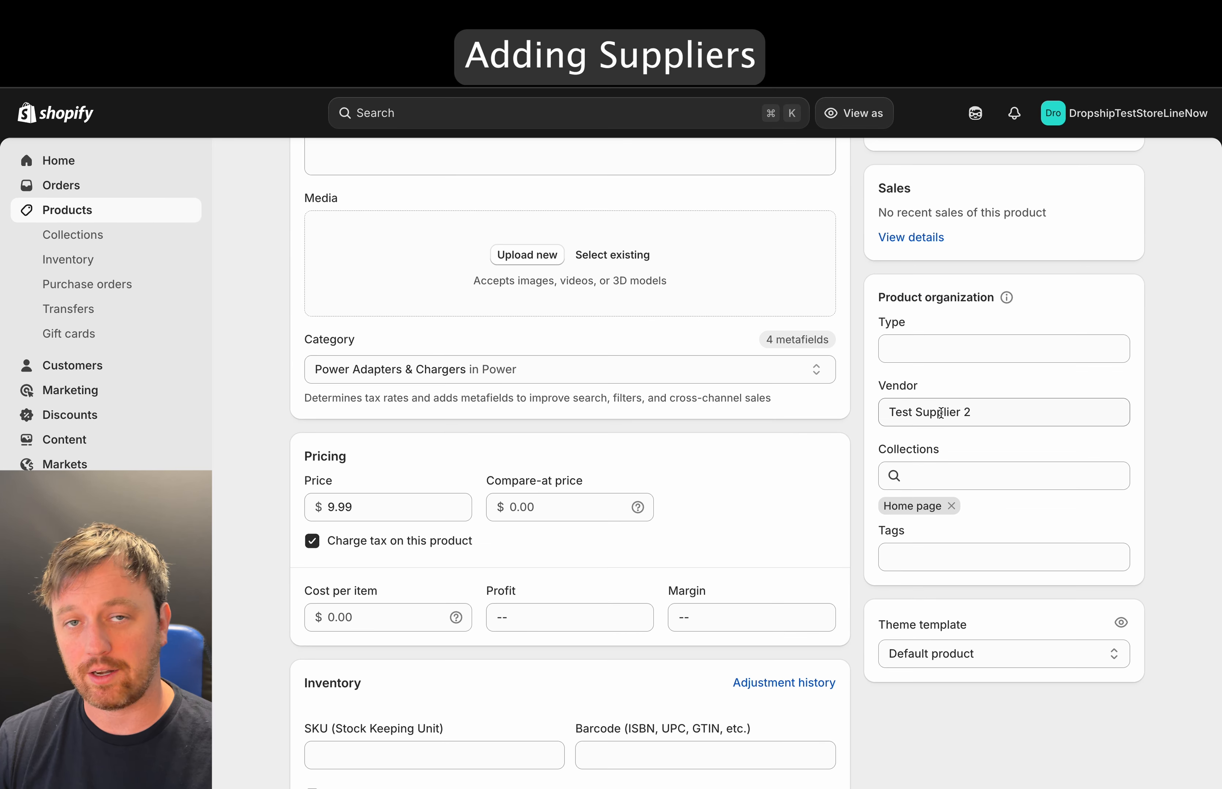
scroll(941, 413, "up", 5)
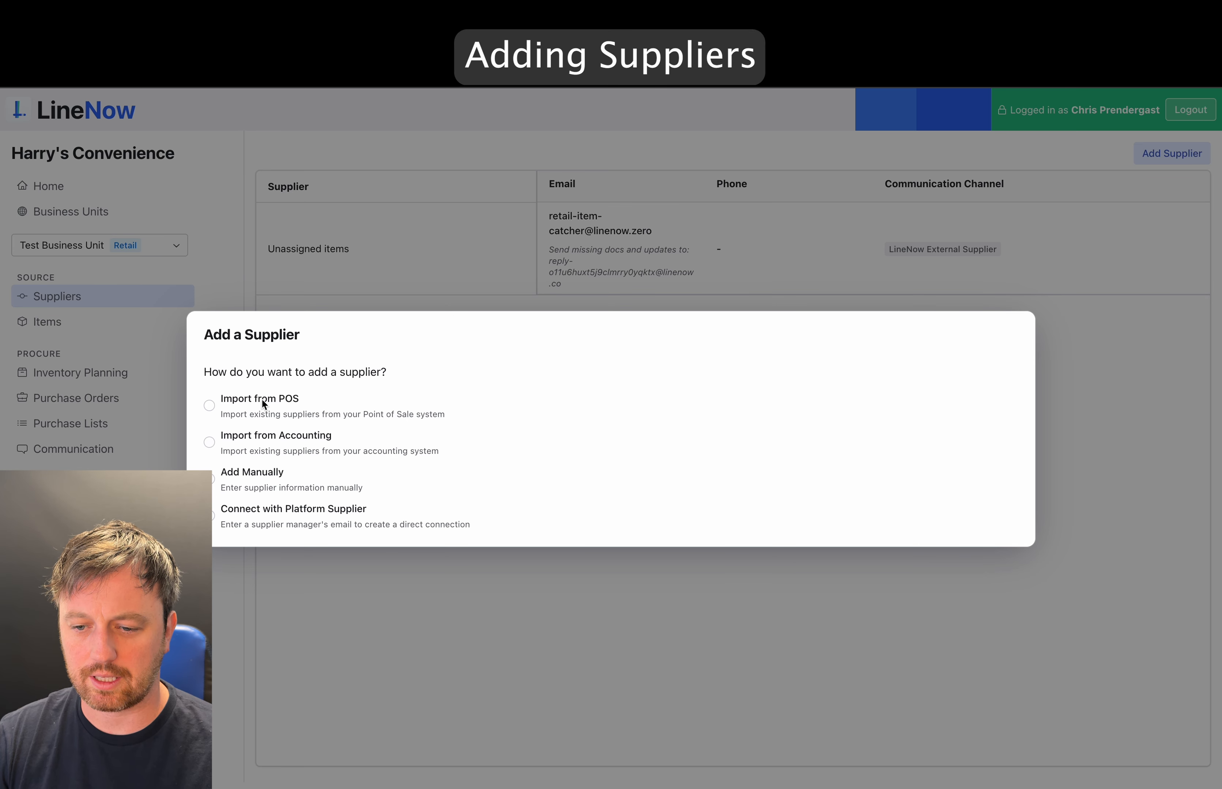
- Import Test Supplier 1 and Test Supplier 2 from the POS, giving each a purchase-order e-mail
left_click(259, 399)
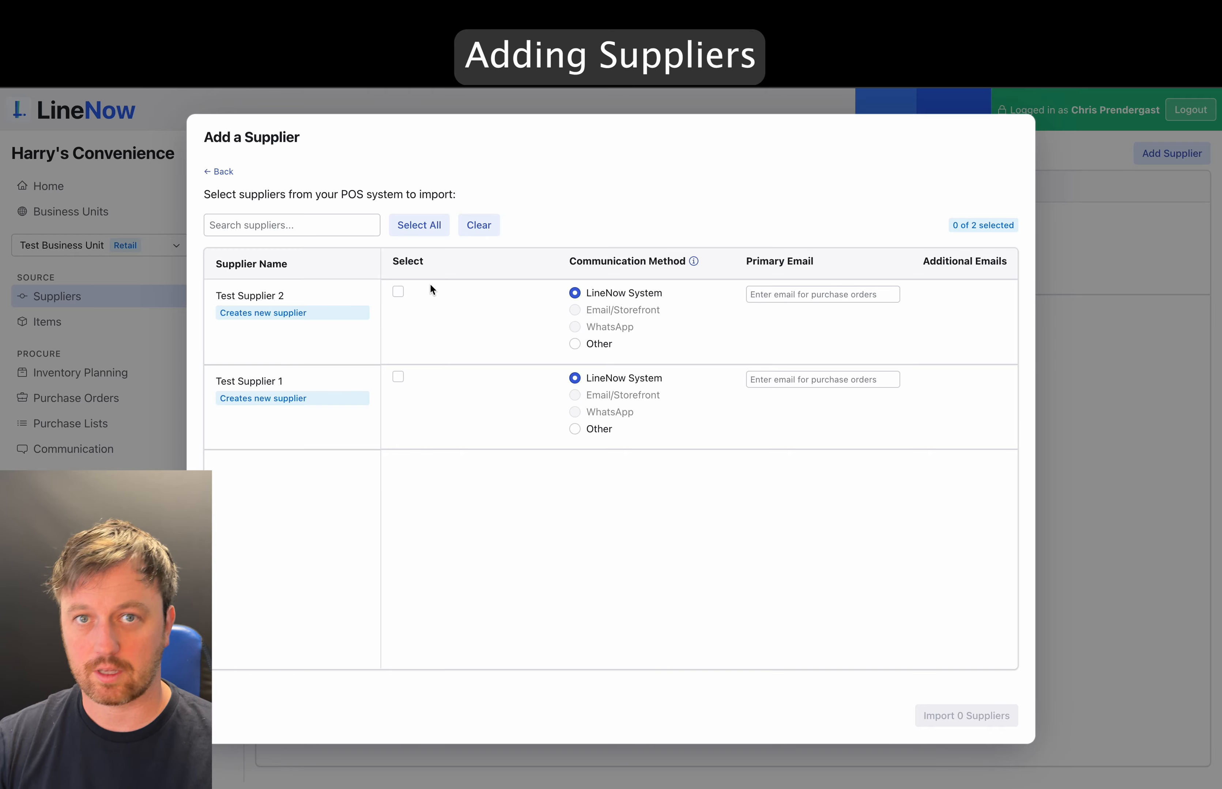
left_click(398, 292)
left_click(398, 378)
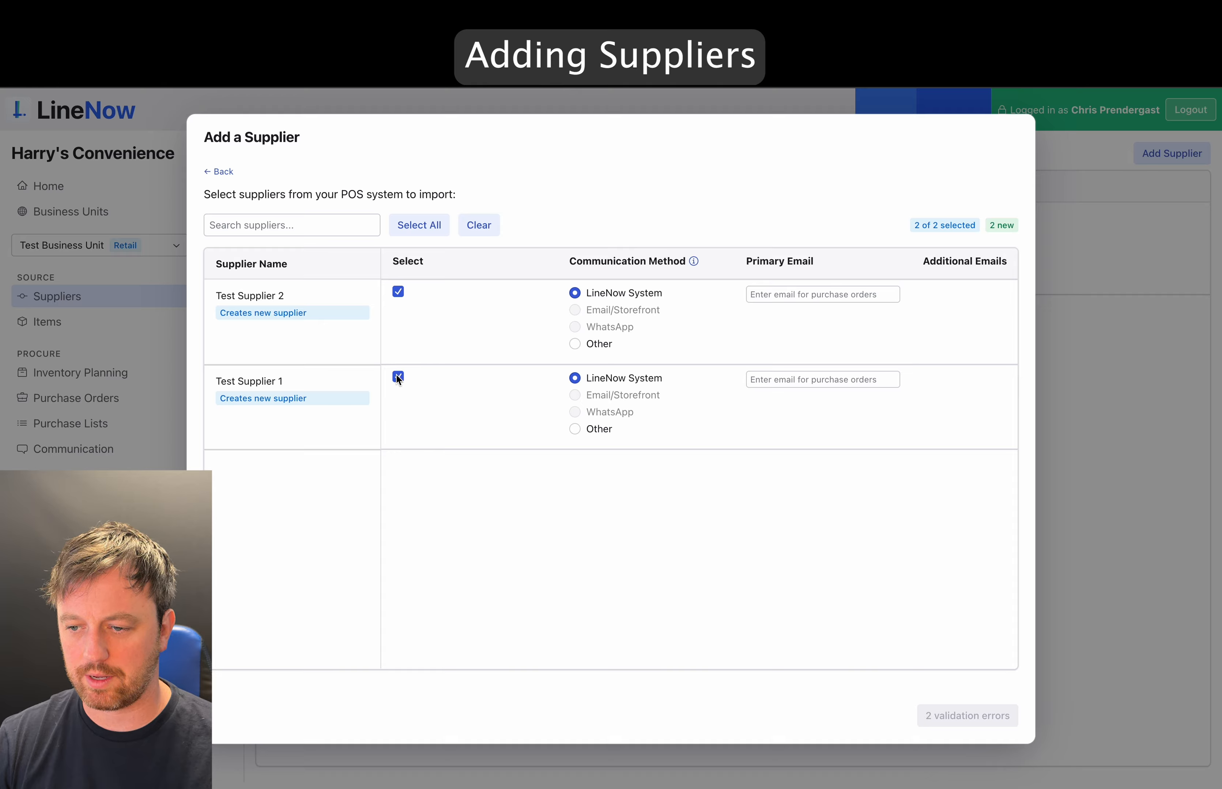
left_click(763, 296)
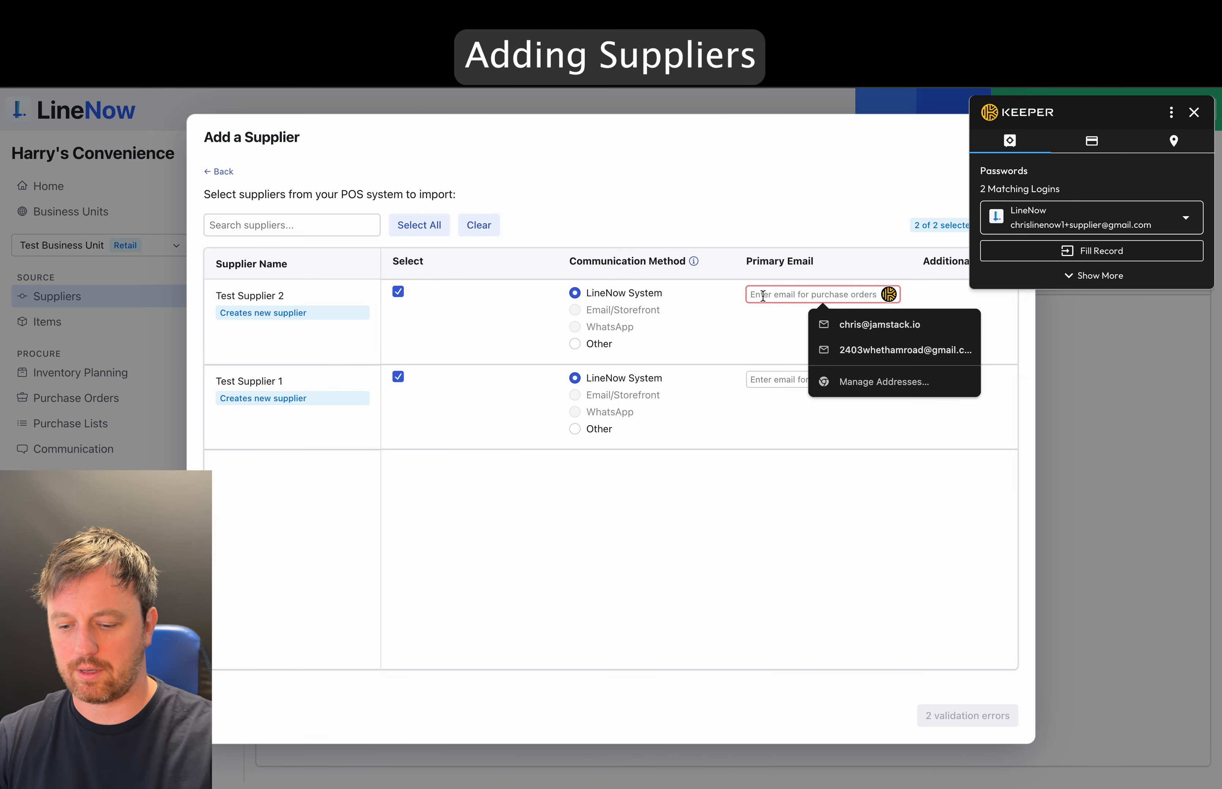
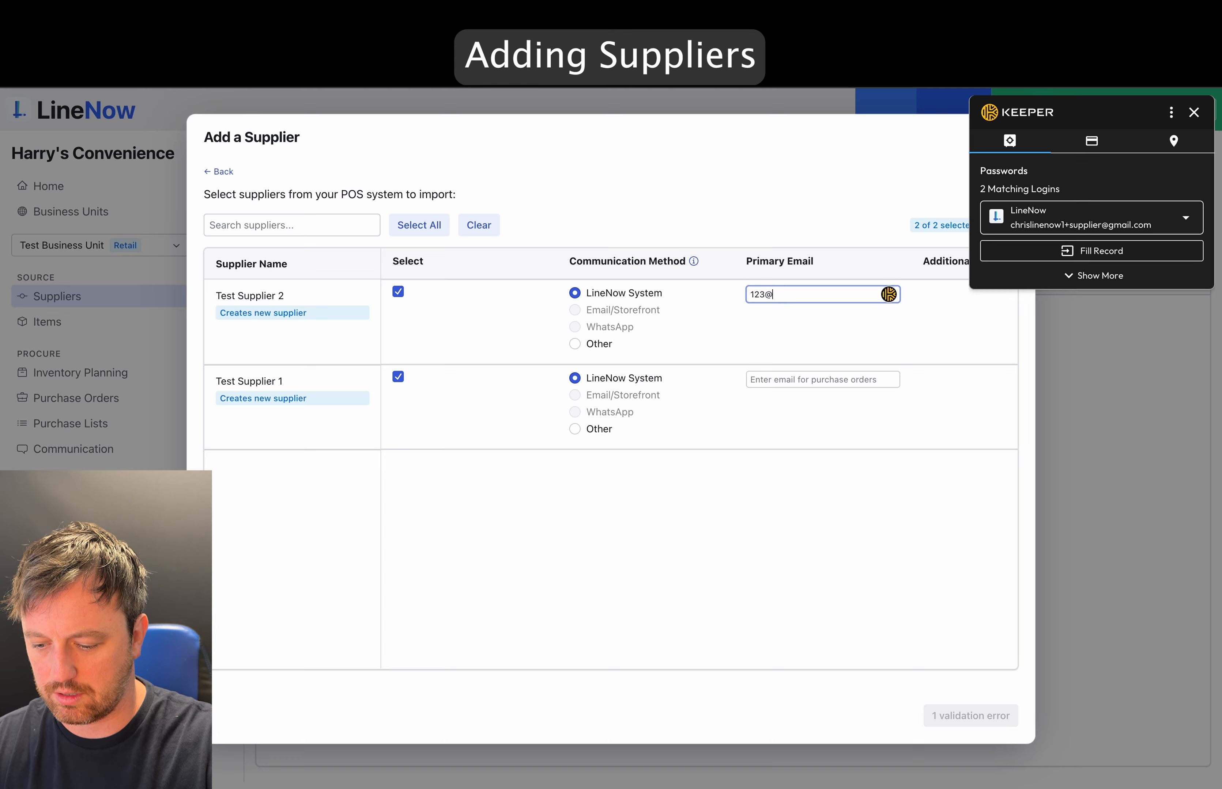
key("Tab")
key("Tab")
key("Tab")
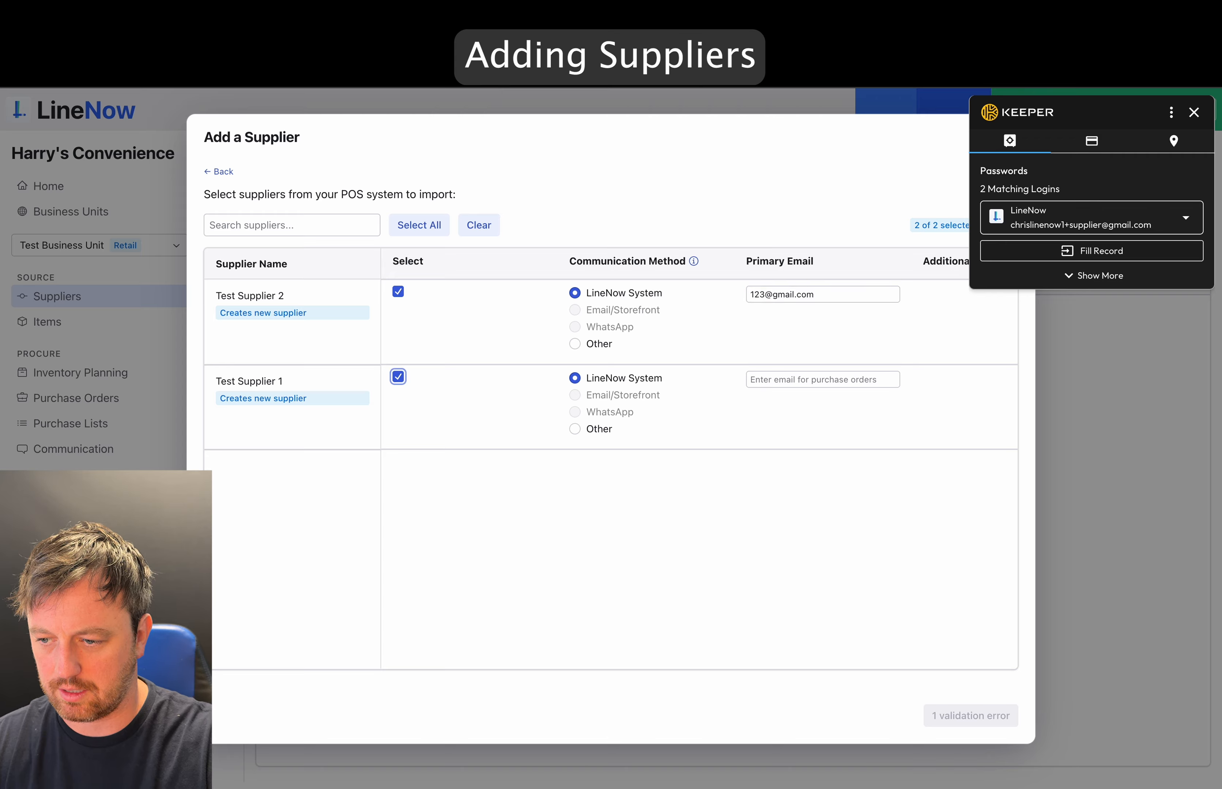
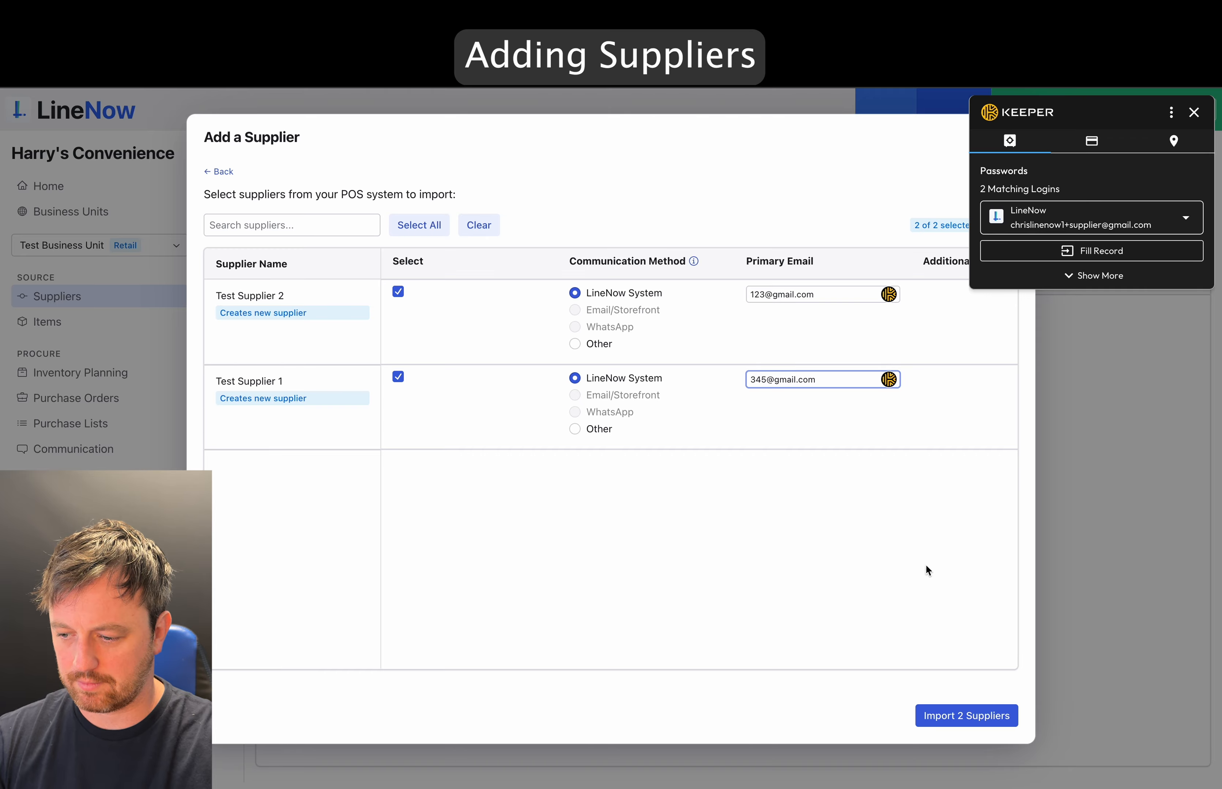
left_click(953, 713)
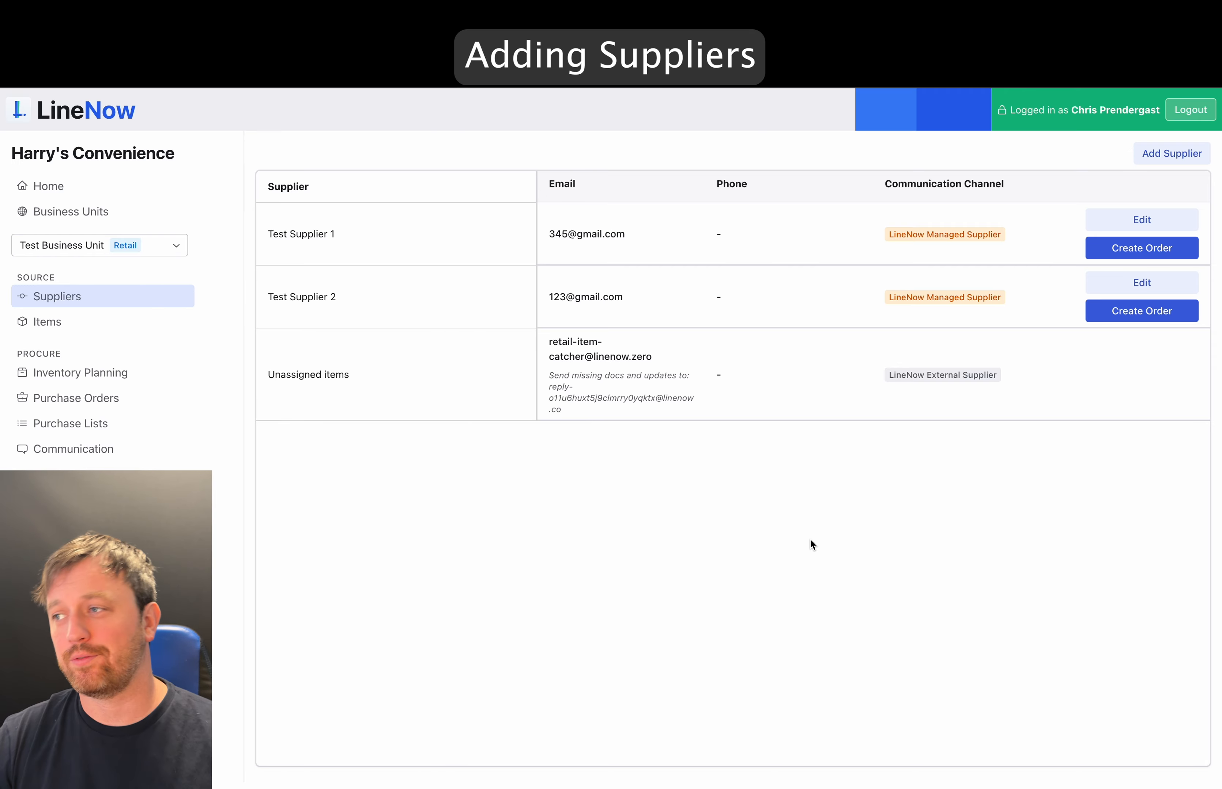
- Explore manually adding a supplier with LineNow e-mailing orders, back out, and go to Items
left_click(1161, 155)
left_click(235, 473)
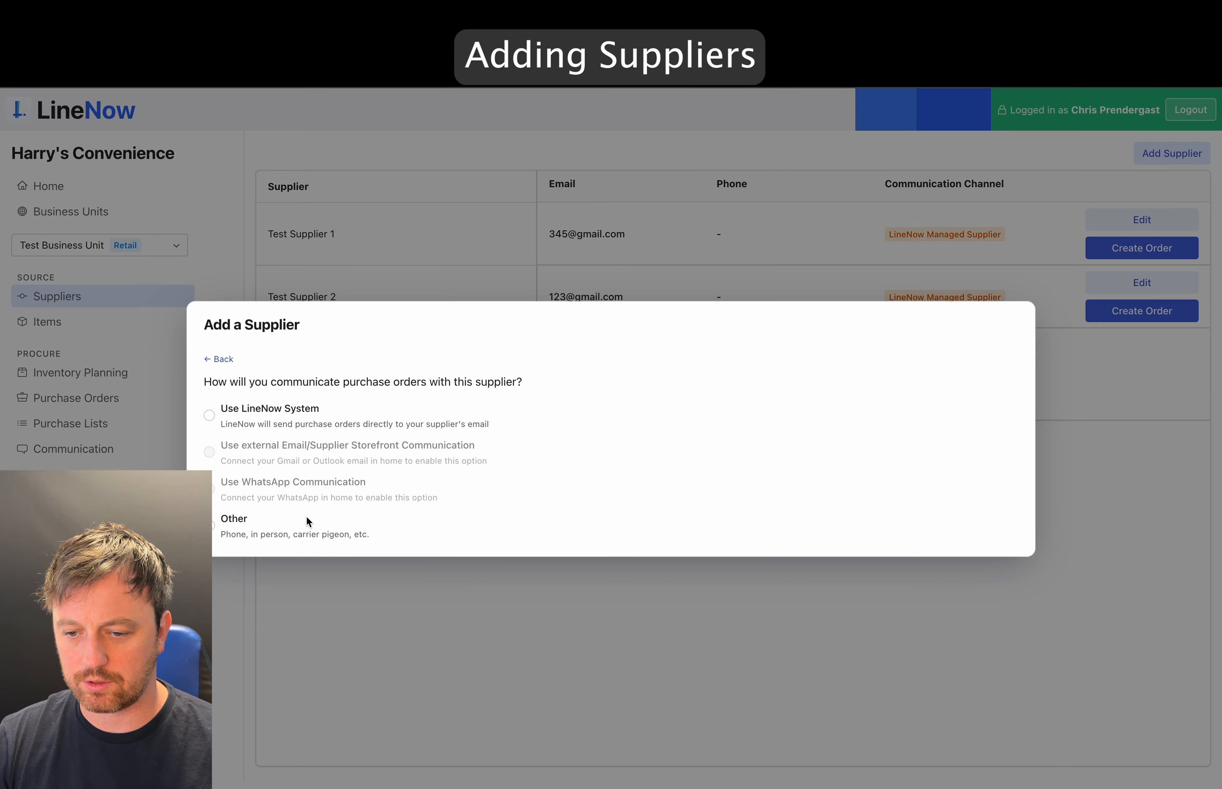
left_click(254, 419)
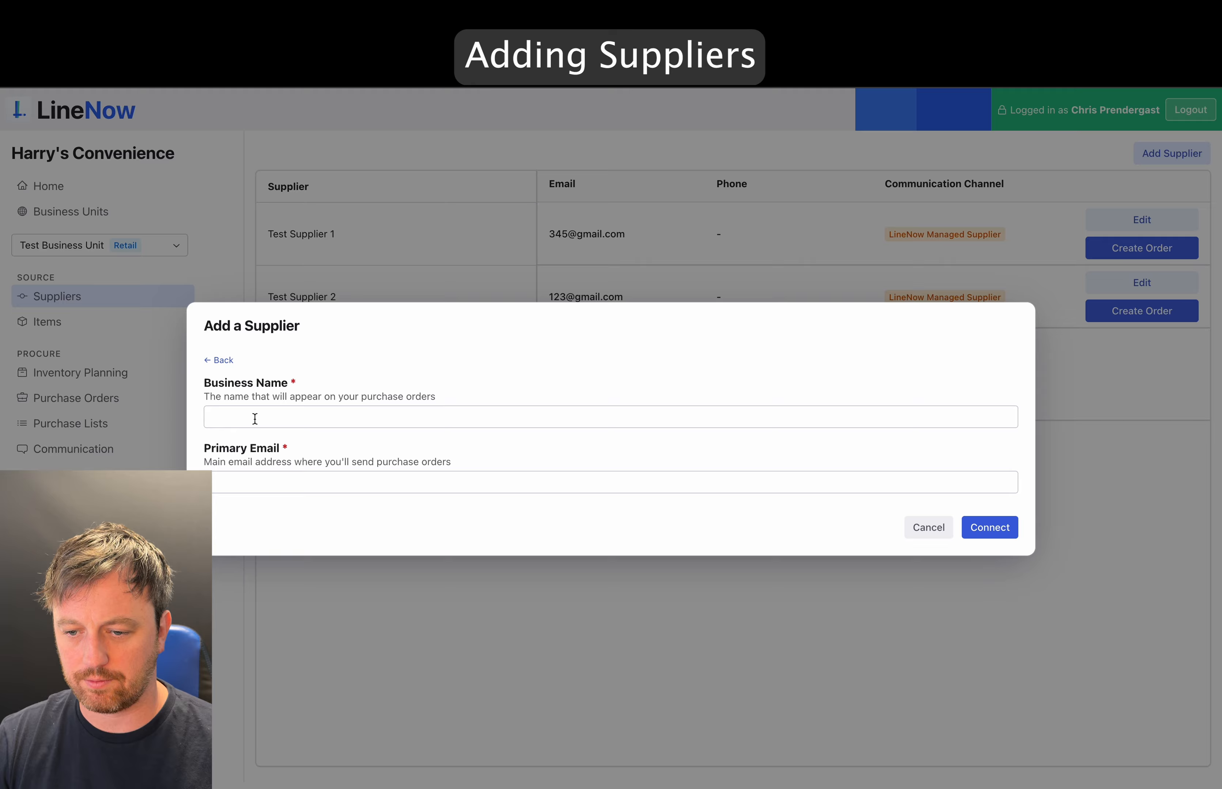
left_click(225, 371)
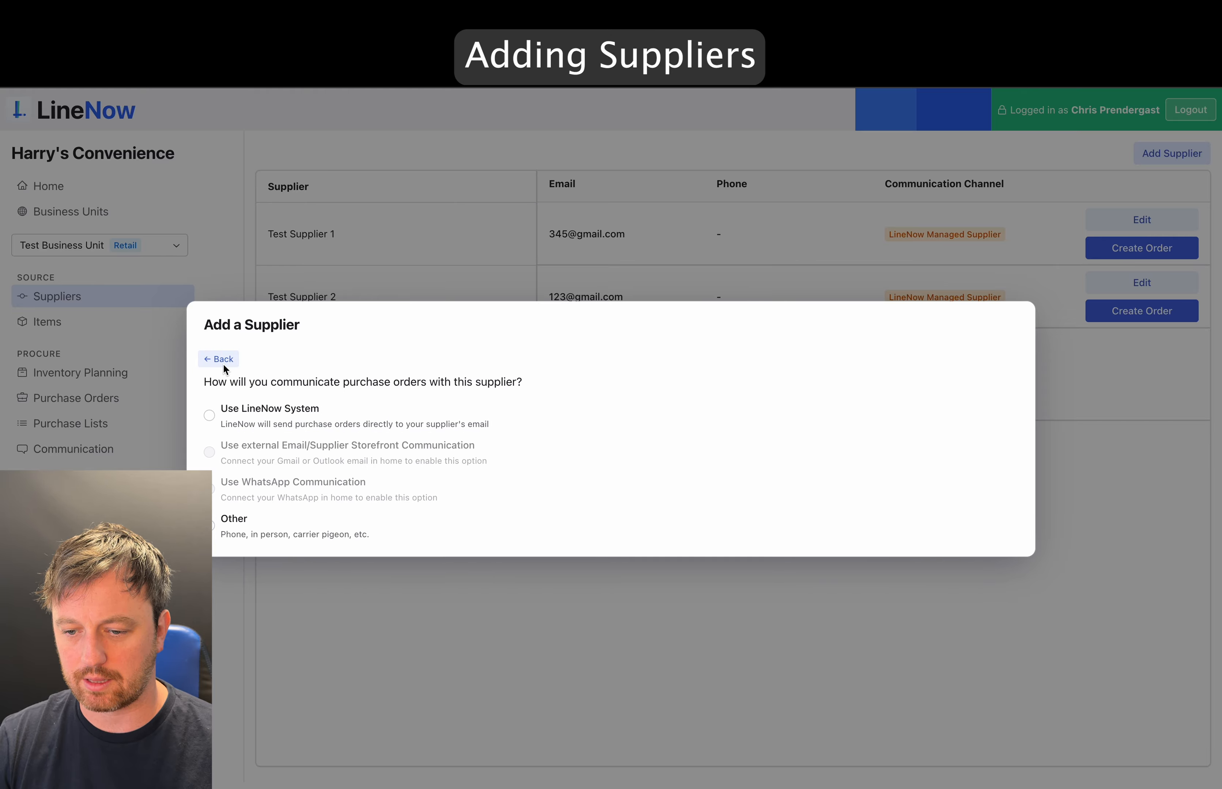
left_click(224, 362)
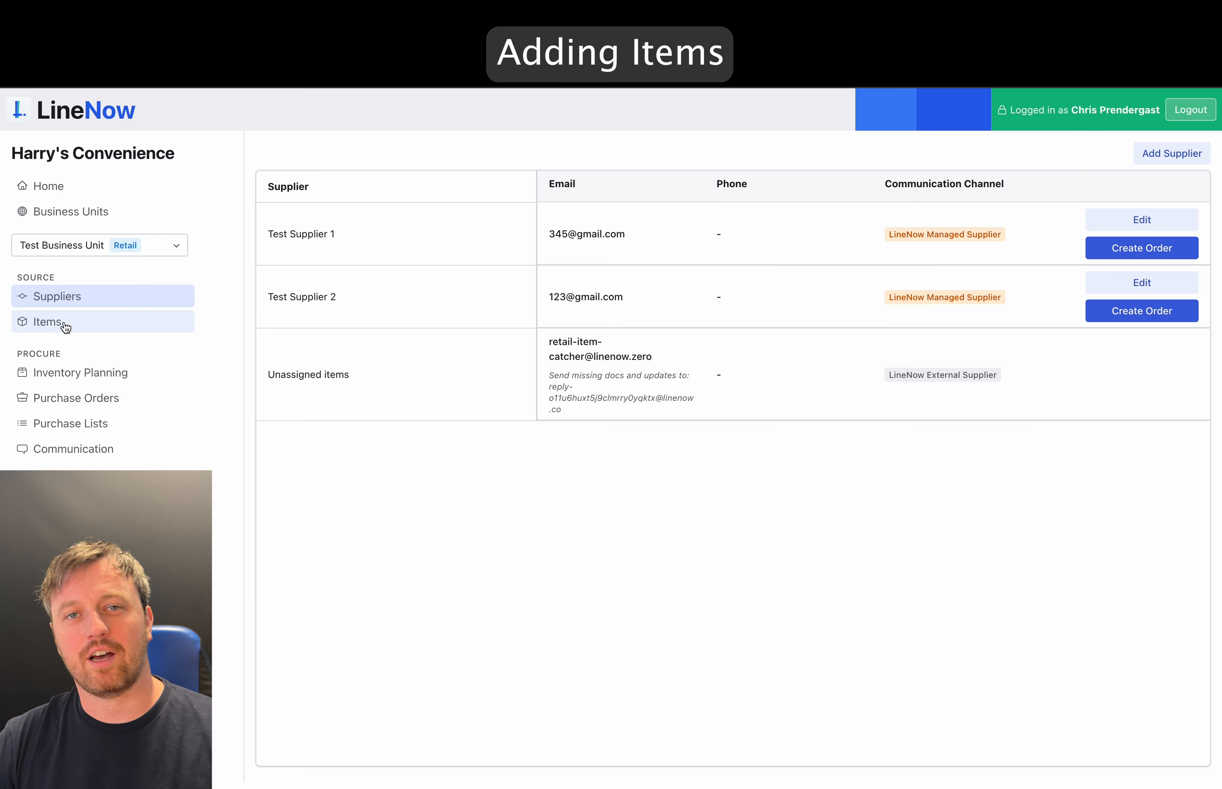
left_click(64, 324)
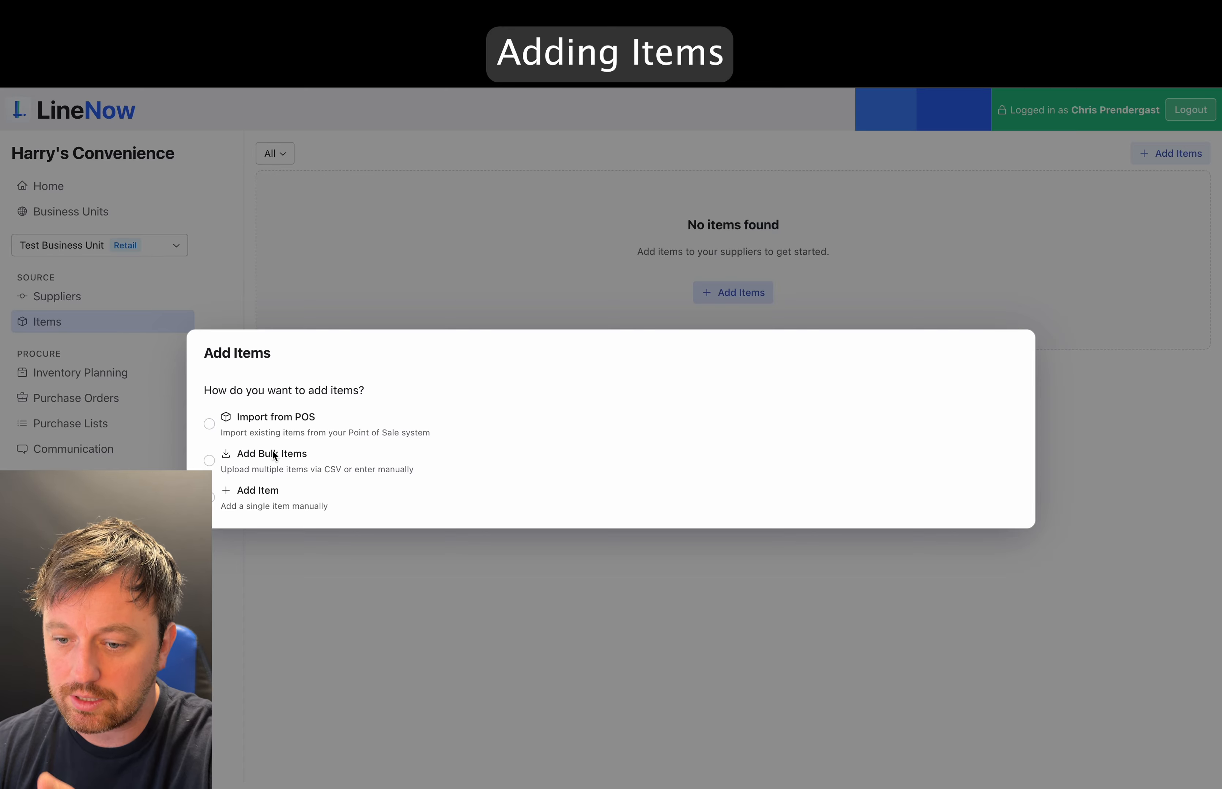
- Choose POS import for items, open the POS location list, then dismiss it
left_click(258, 420)
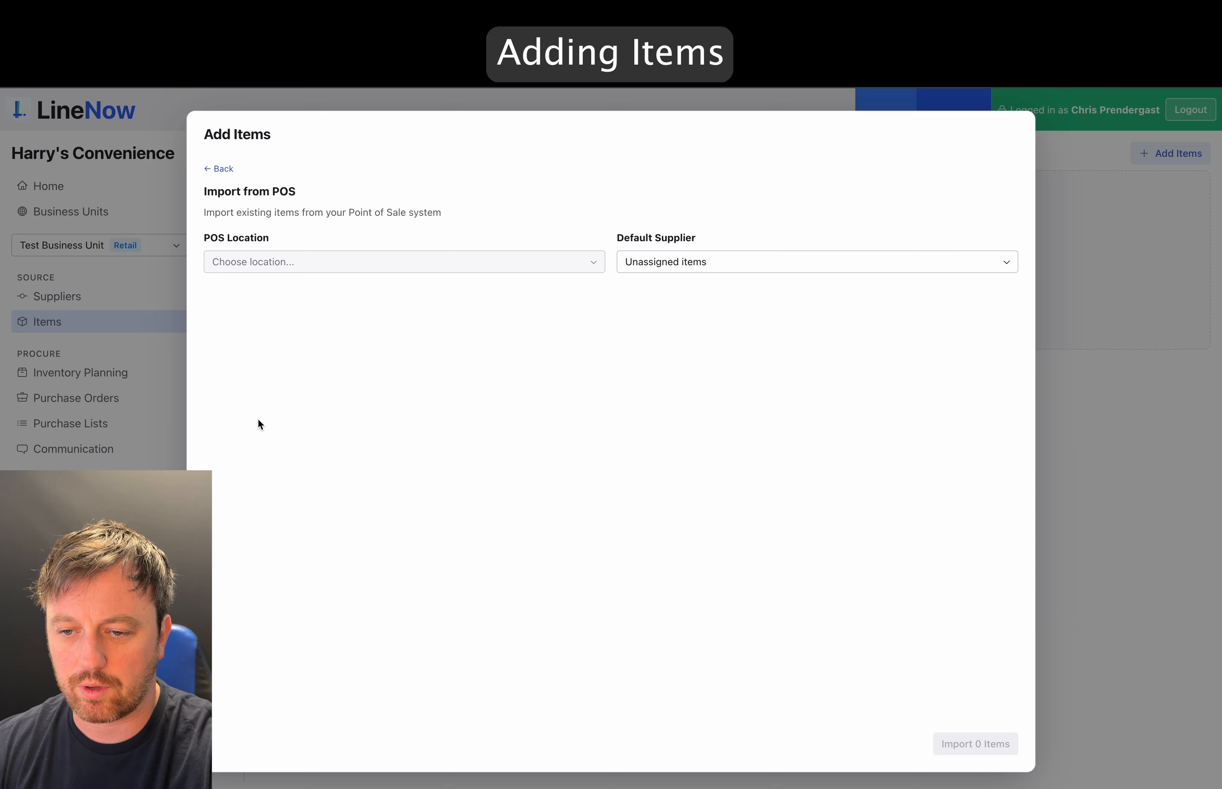
left_click(538, 265)
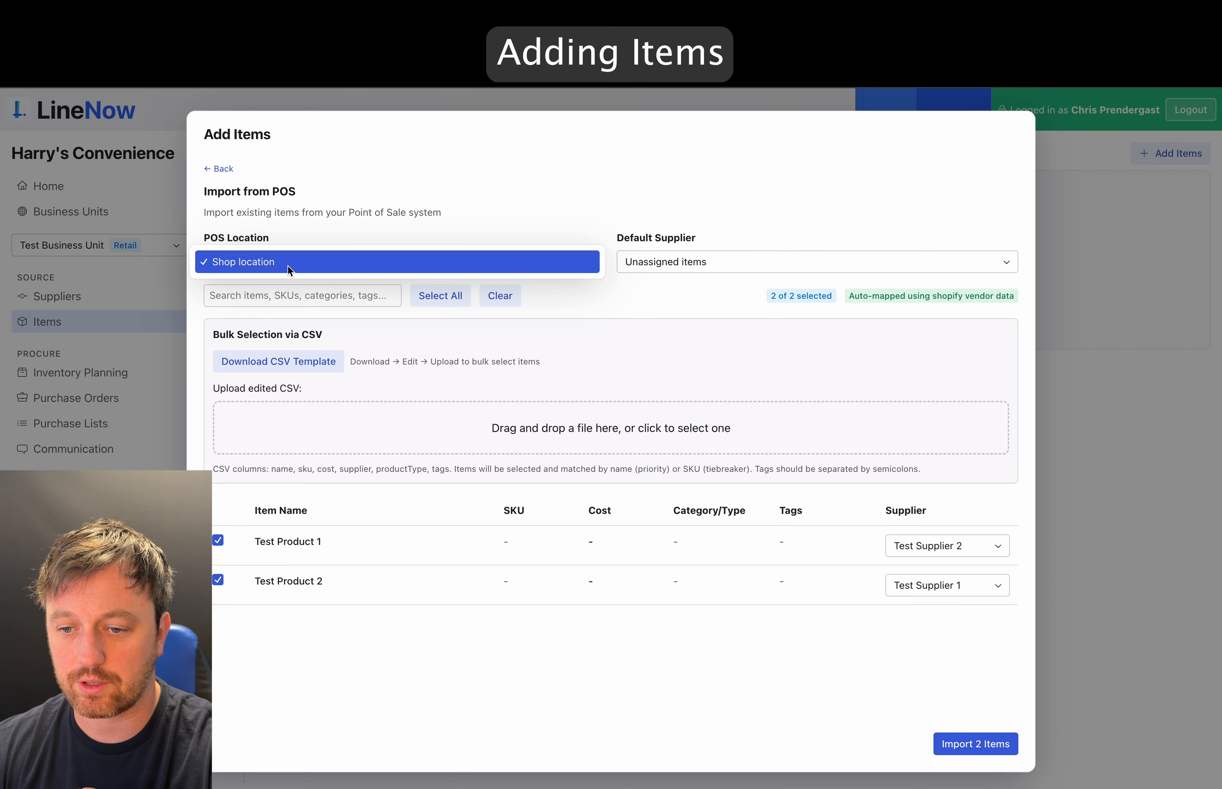
left_click(516, 230)
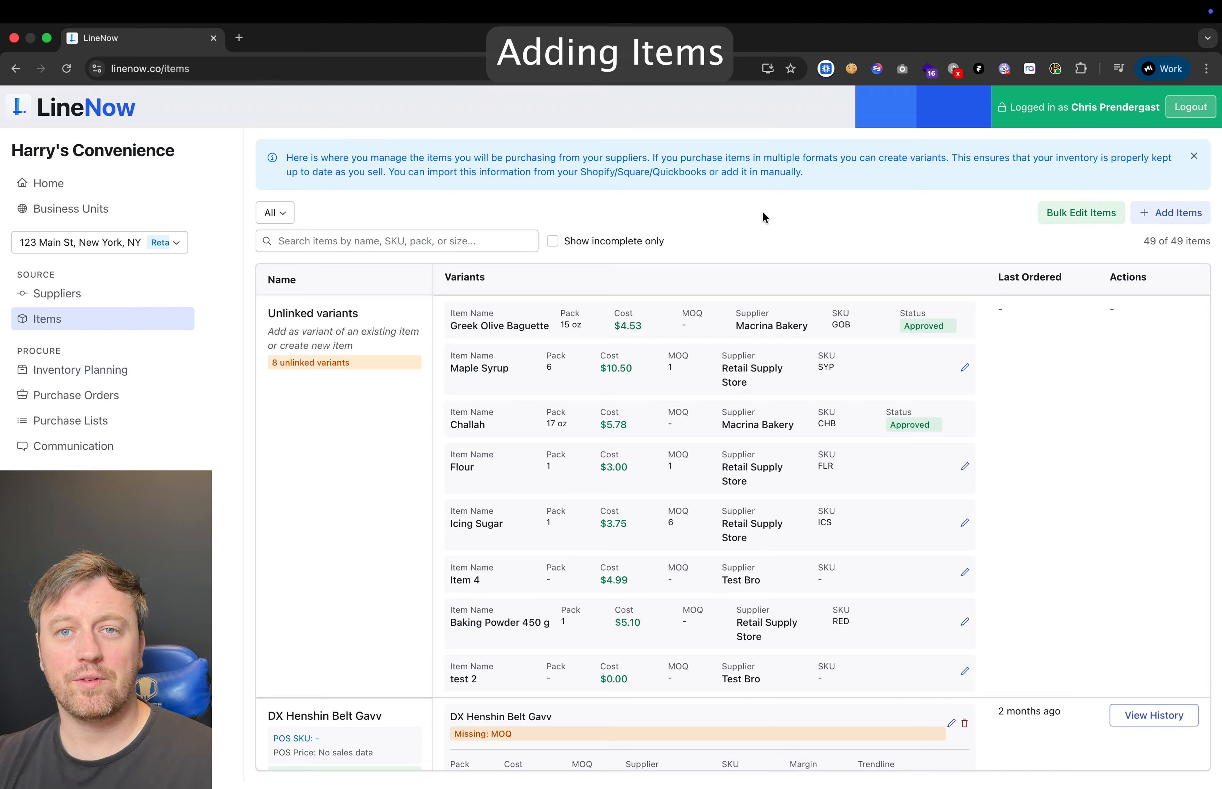
- Add items via Import from POS with Shop location as the POS location
left_click(1171, 213)
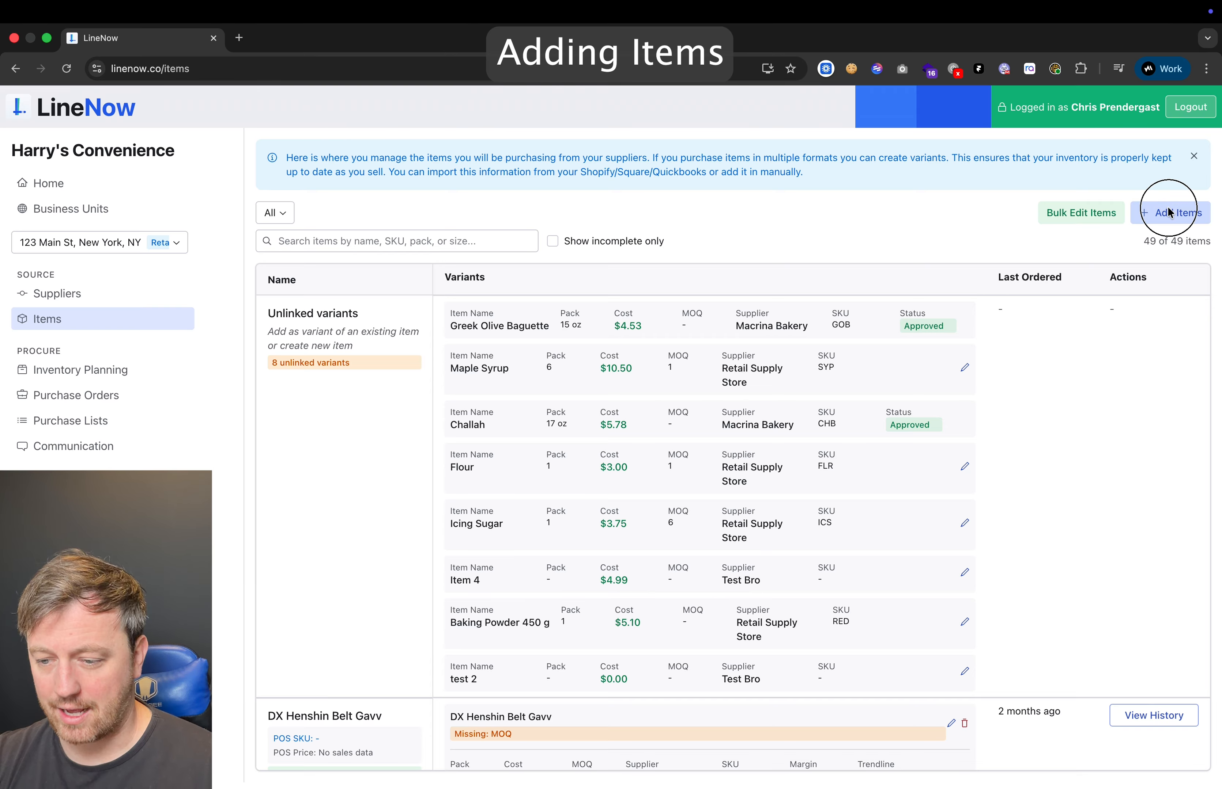
left_click(279, 407)
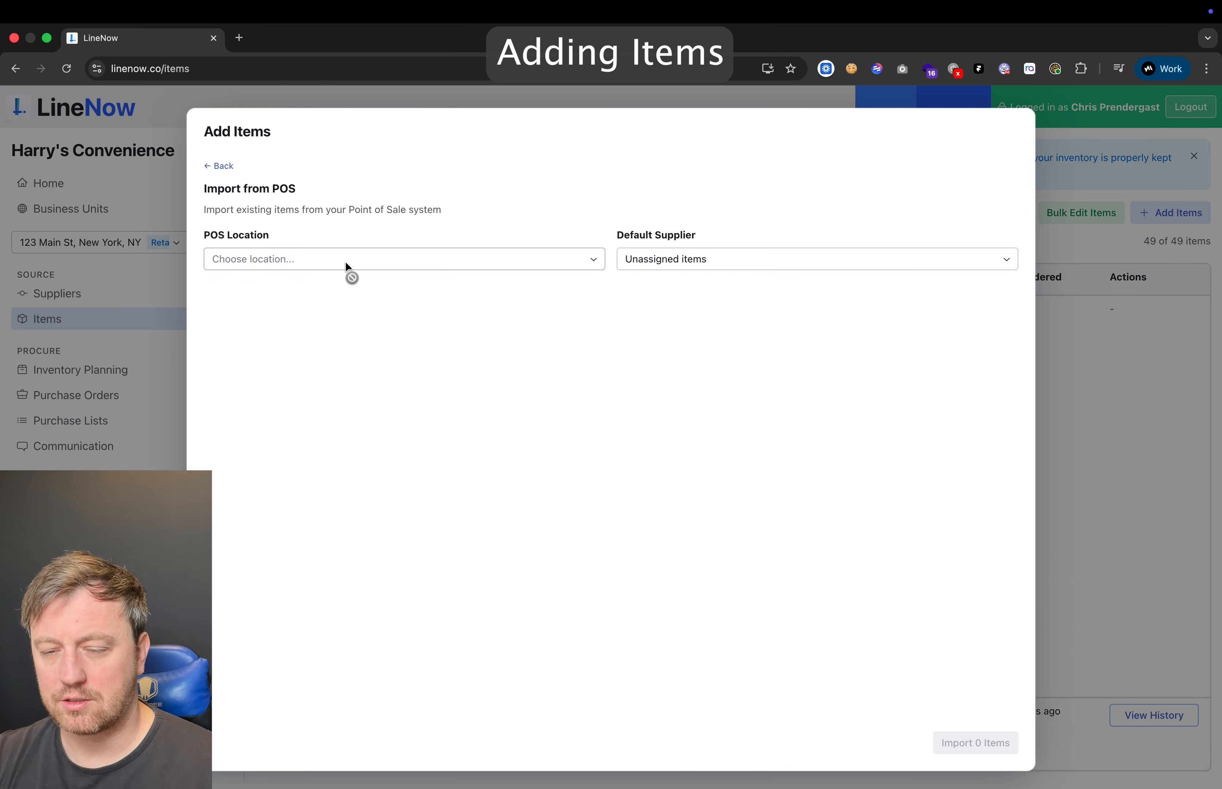
left_click(346, 261)
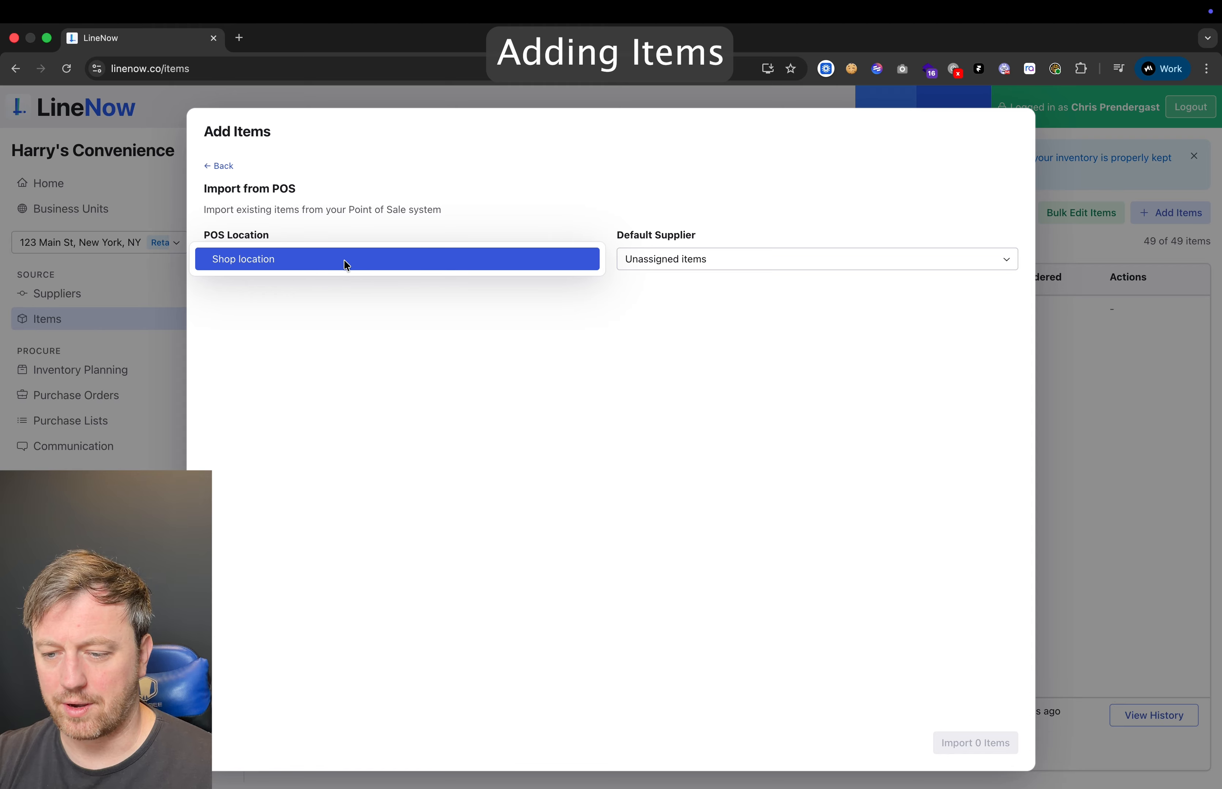
left_click(343, 260)
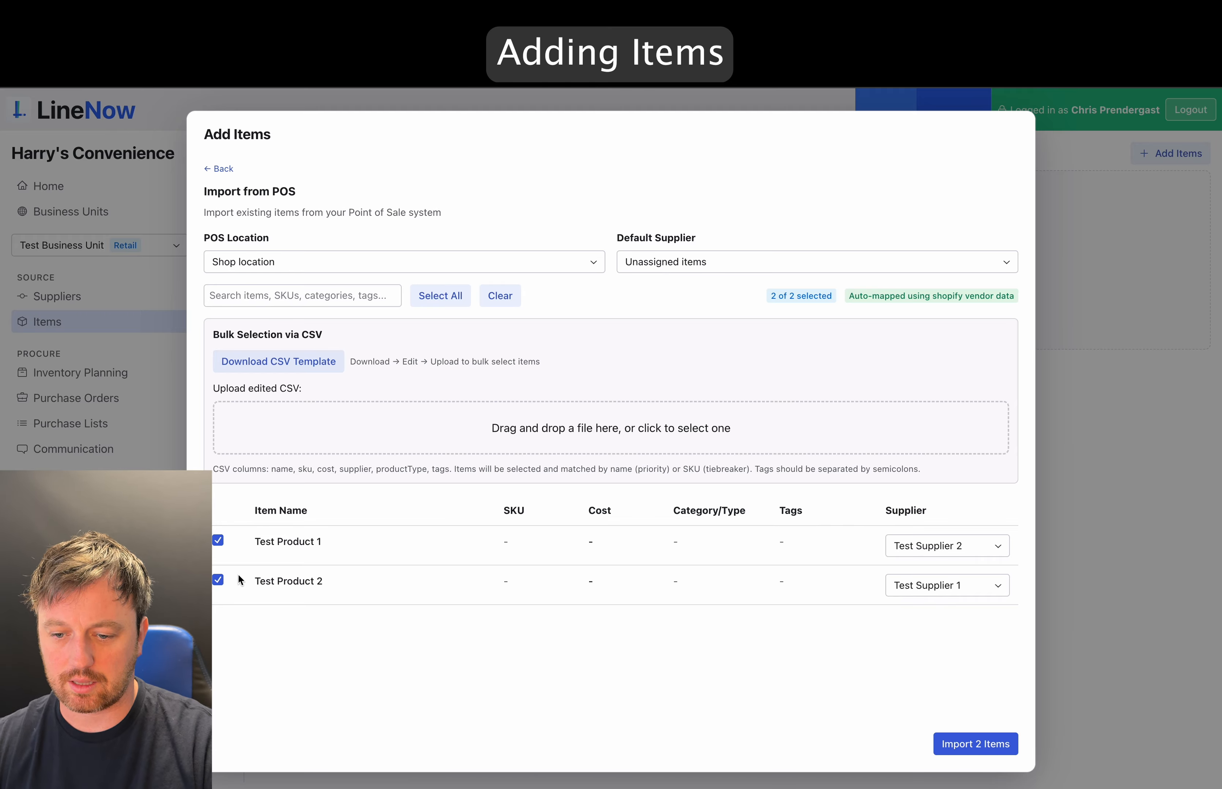
- Deselect and reselect Test Product 2, then import both Test Product 1 and Test Product 2
left_click(217, 580)
left_click(218, 580)
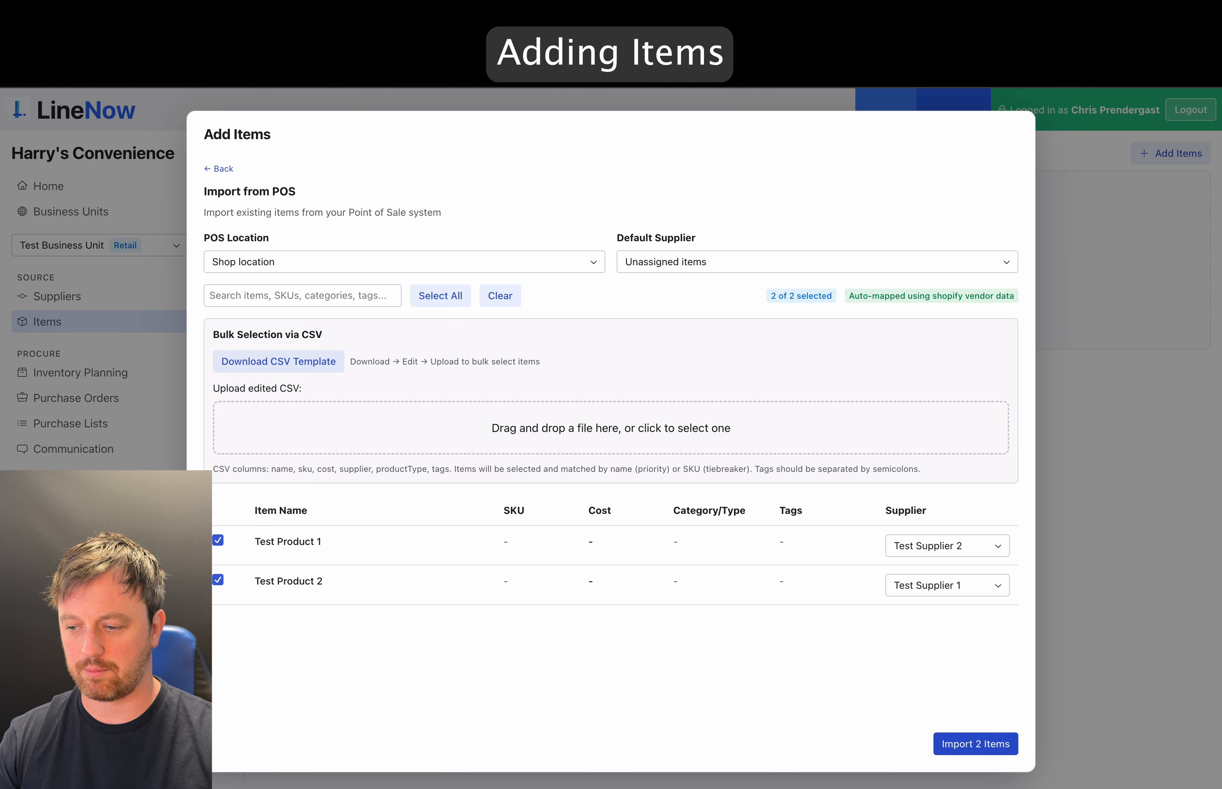
left_click(956, 744)
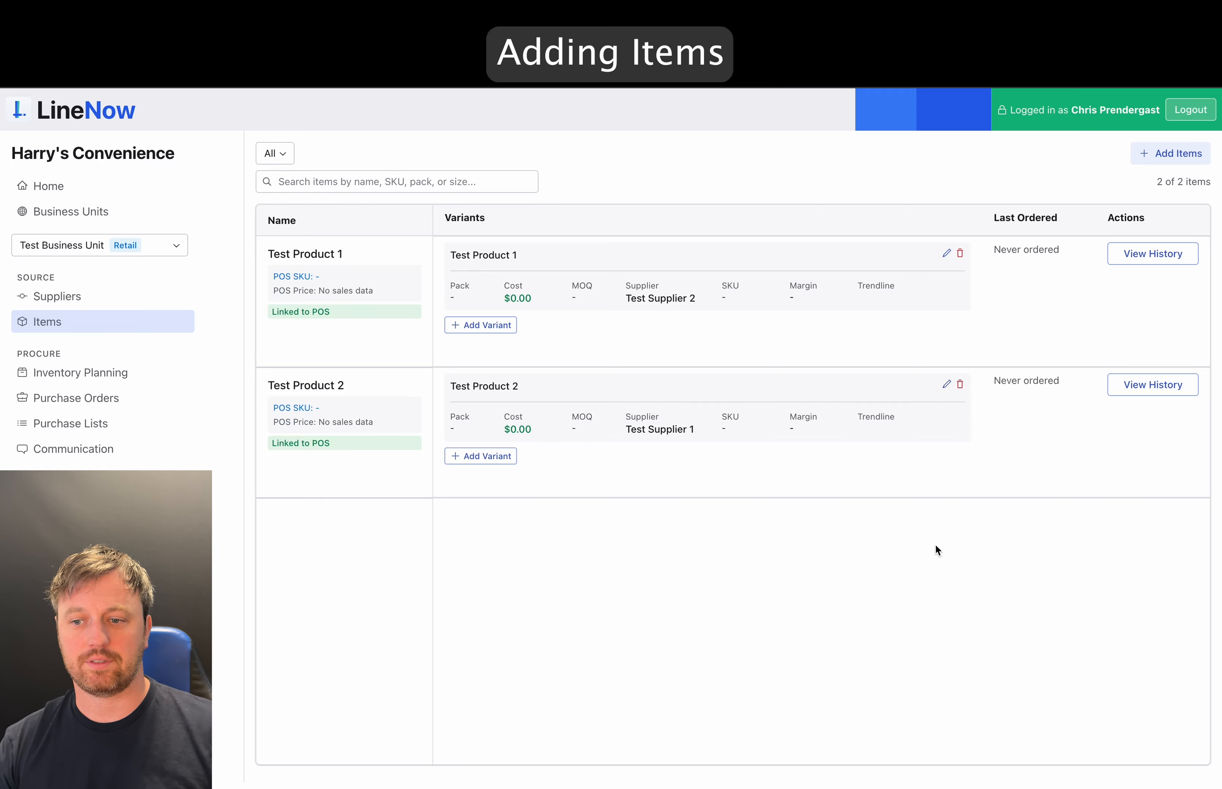
- Add a pack variant to Test Product 1: pack size 6, price $6.00, minimum order quantity 4
left_click(507, 331)
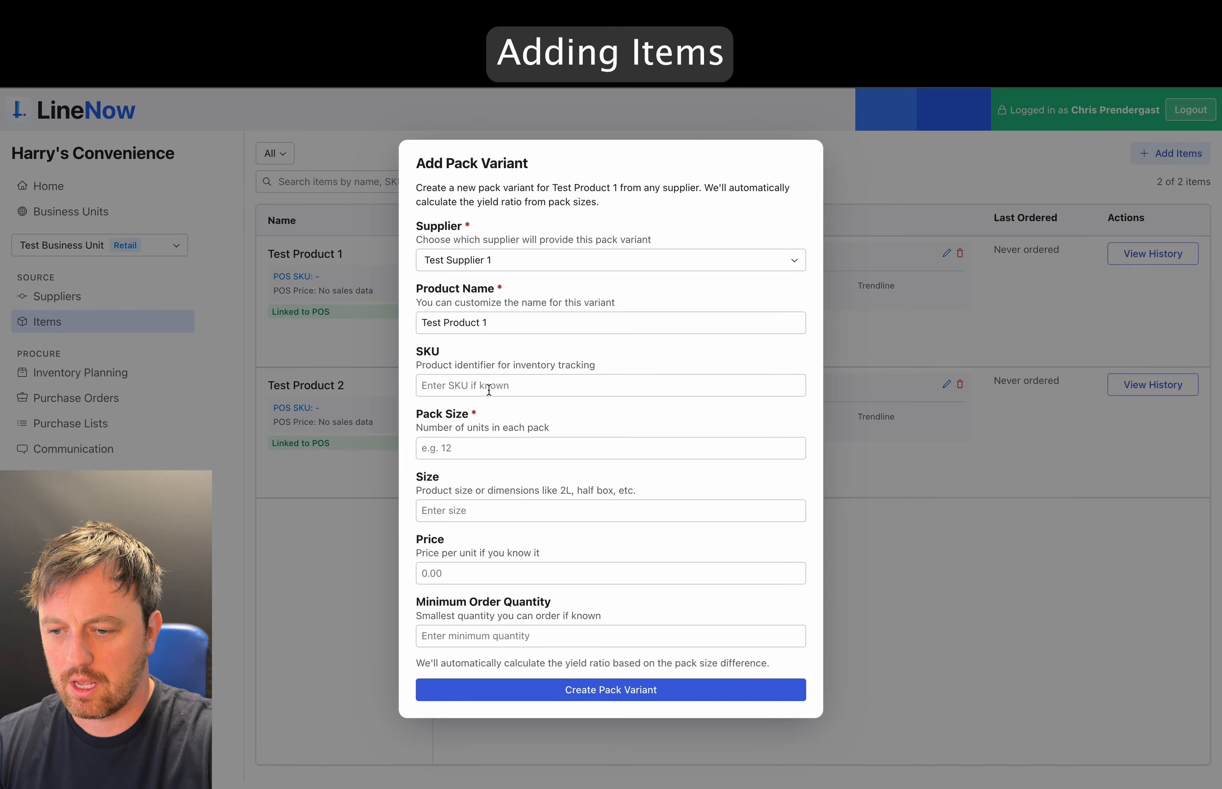
left_click(494, 439)
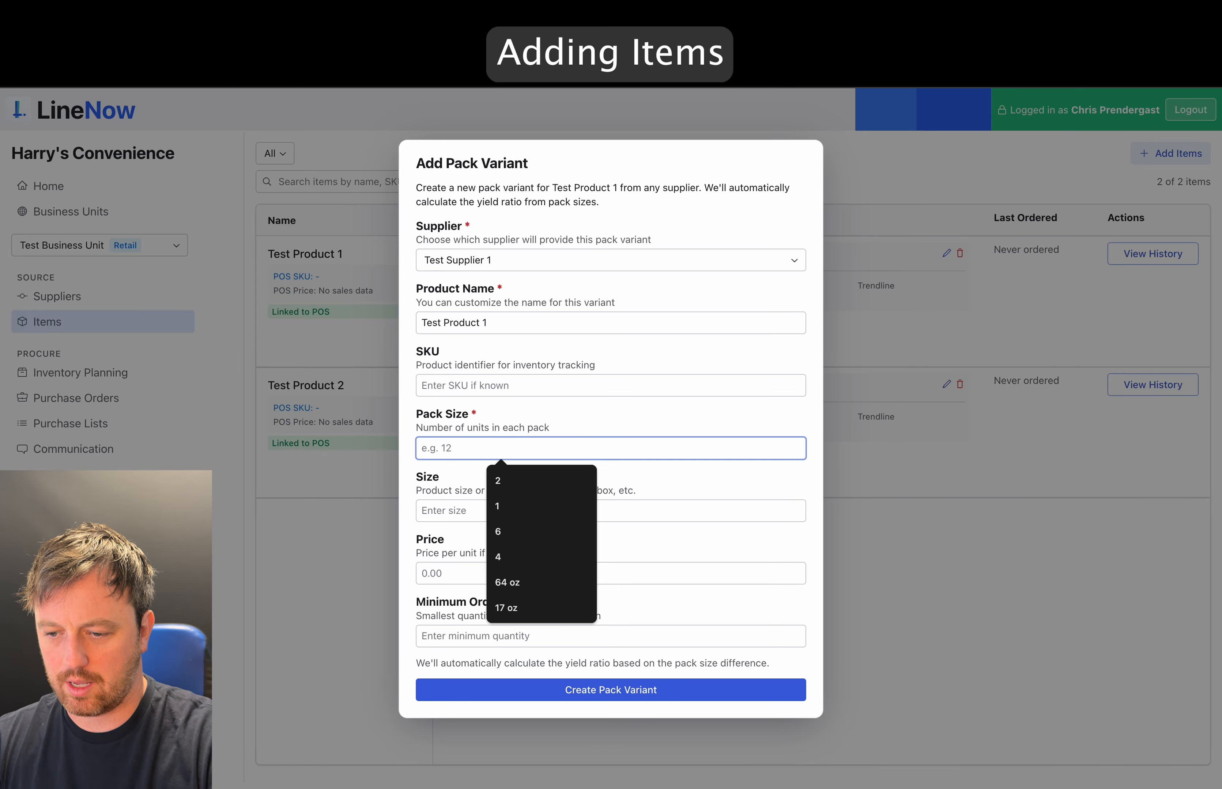
type("6")
left_click(659, 508)
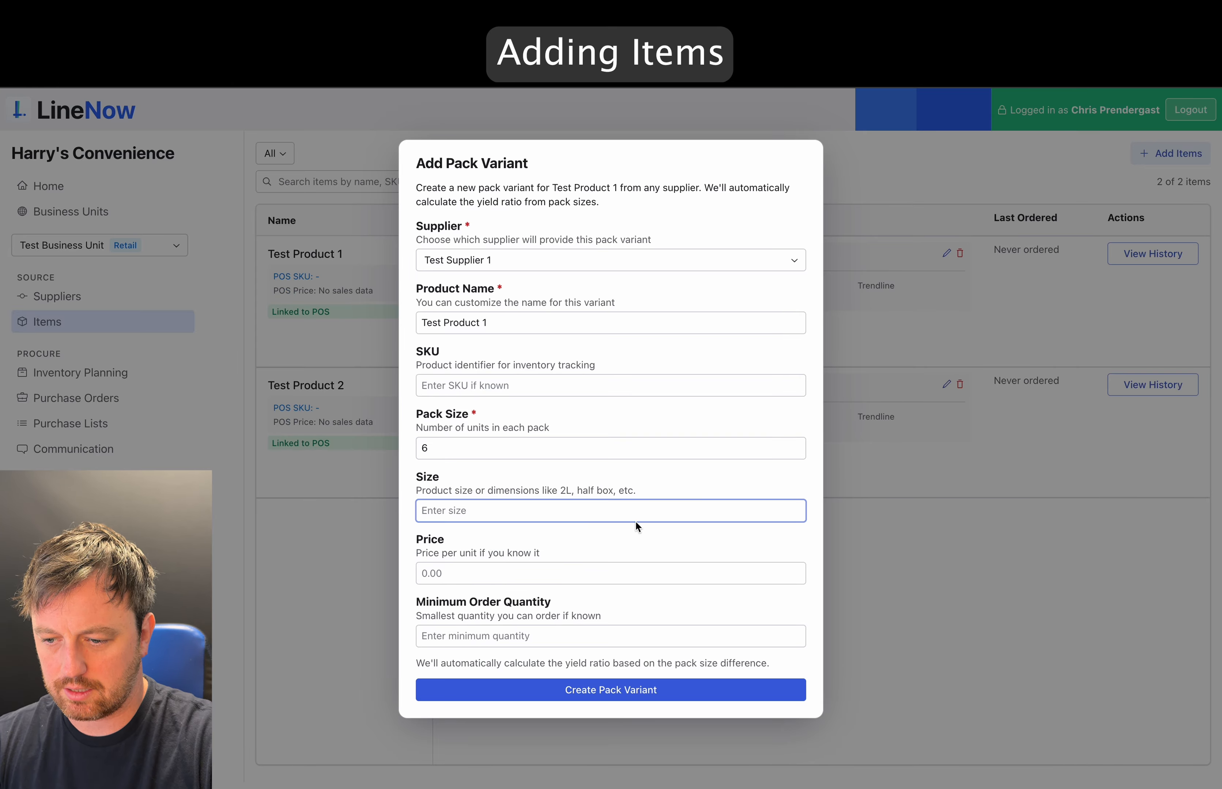
left_click(635, 574)
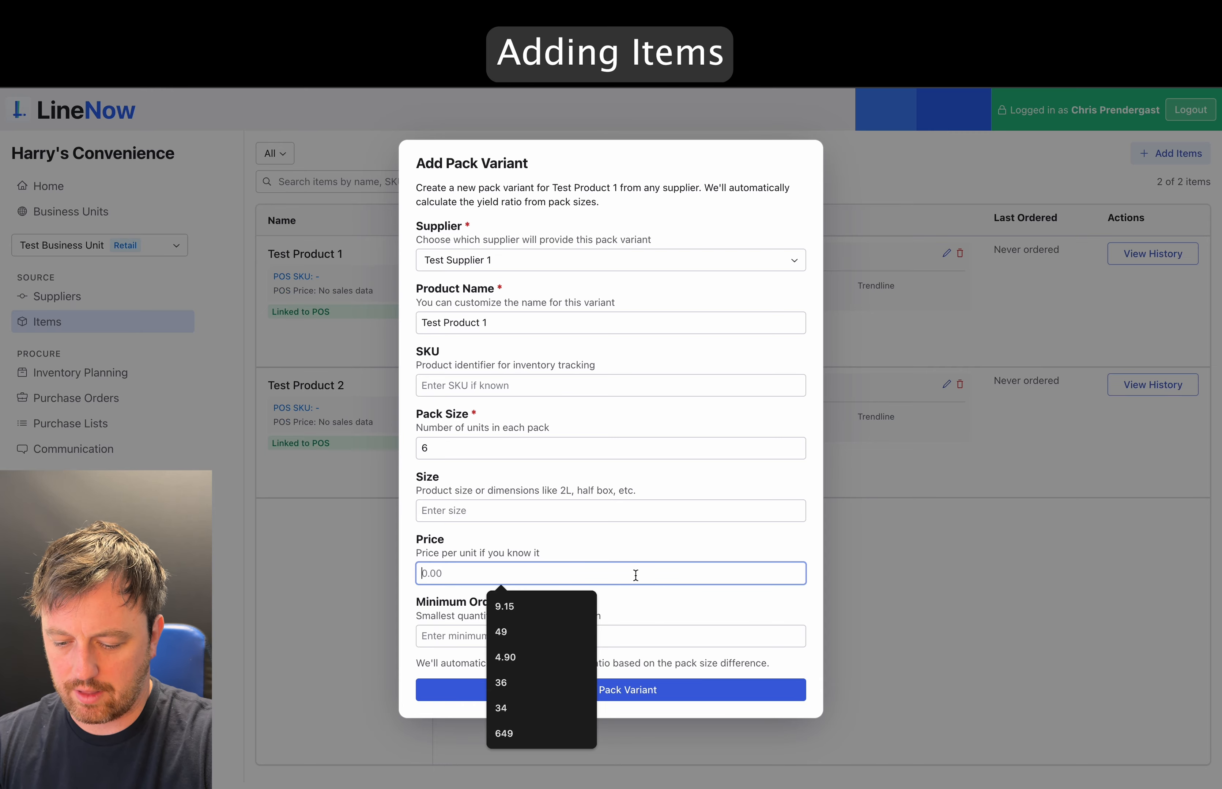
type("6")
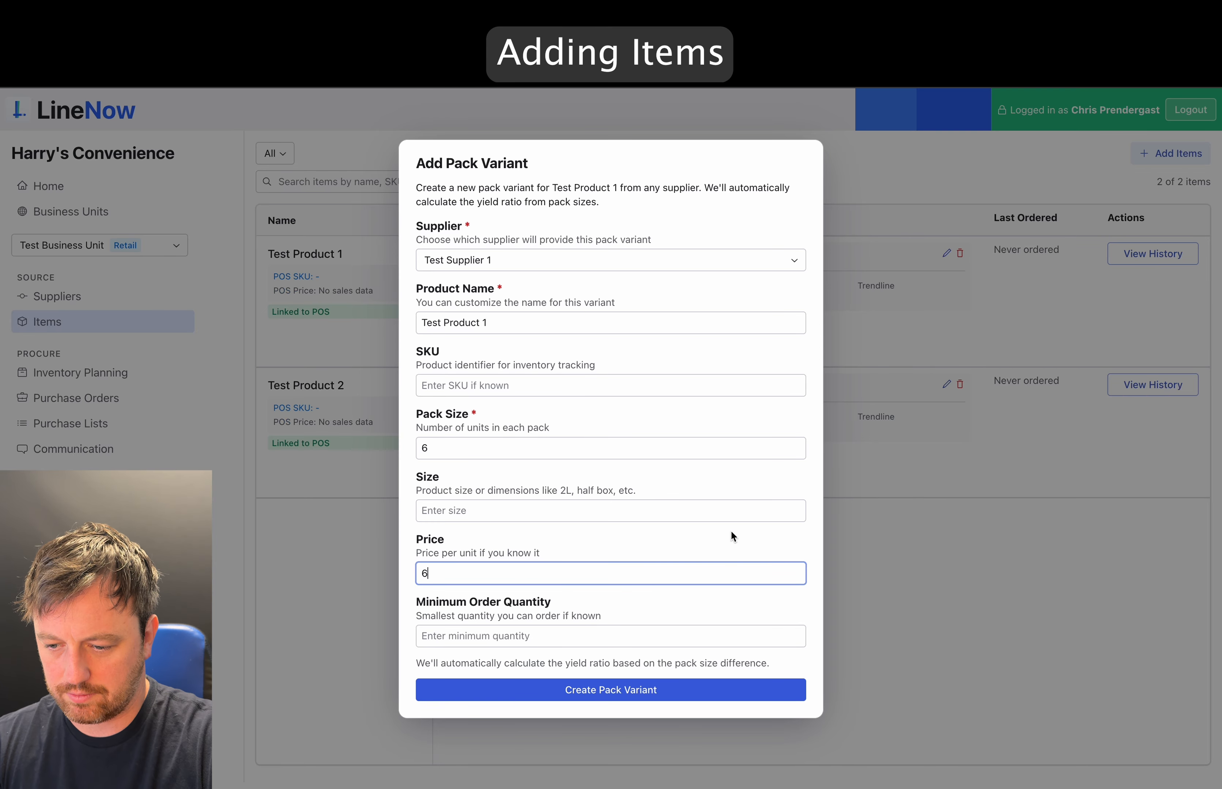
left_click(626, 640)
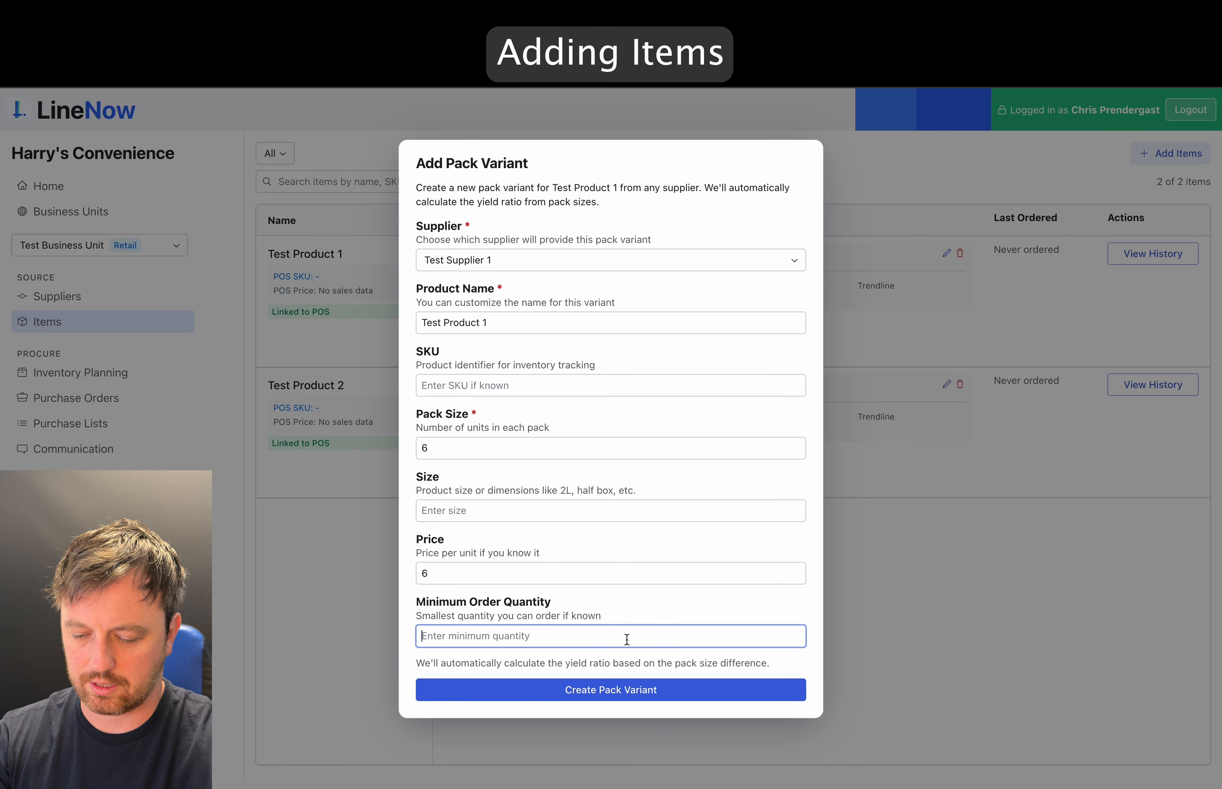
type("4")
left_click(600, 693)
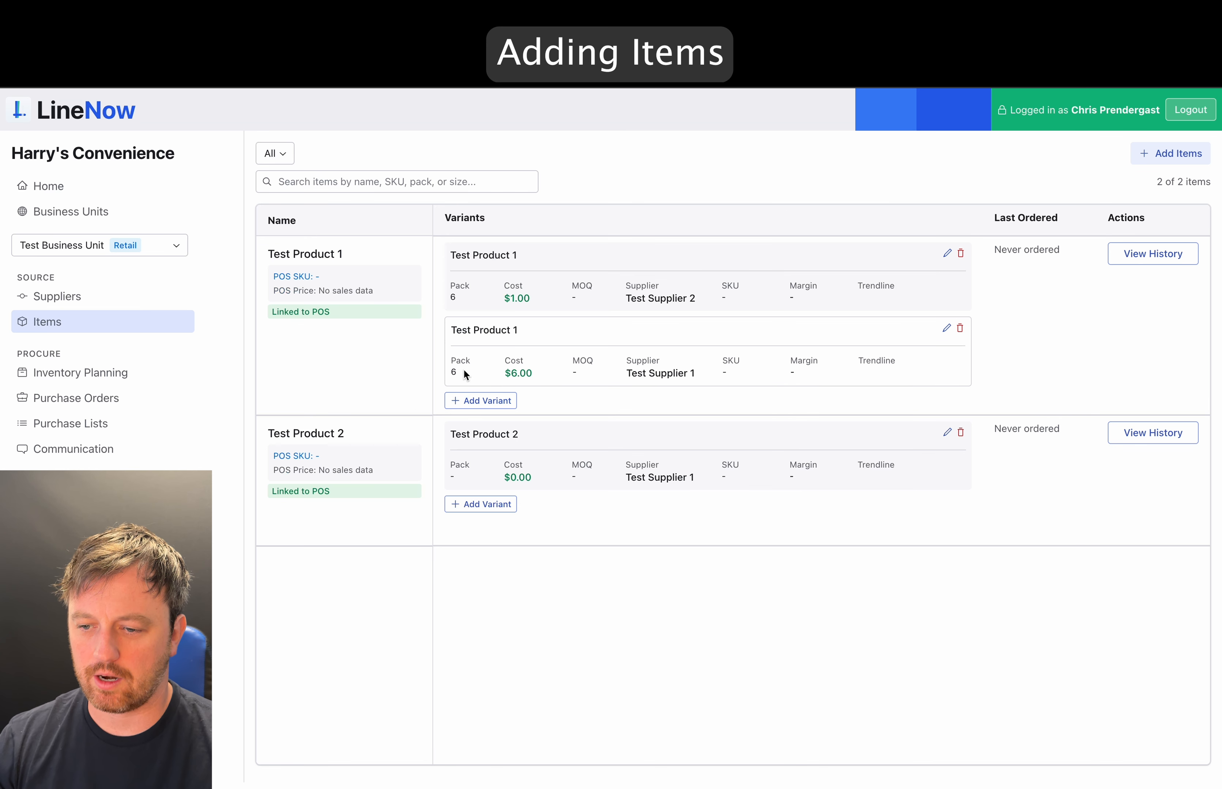
- Clear the accidental text selection on the Inventory Planning page
double_click(452, 372)
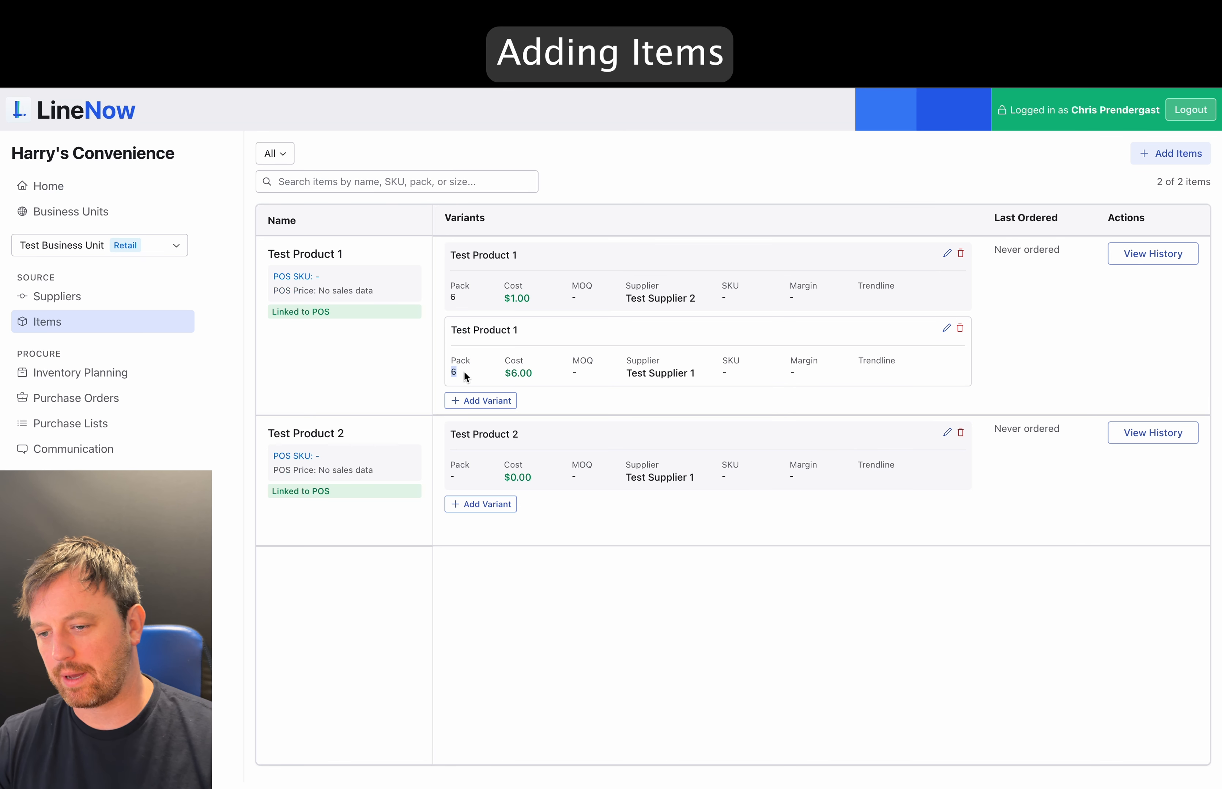
left_click(640, 549)
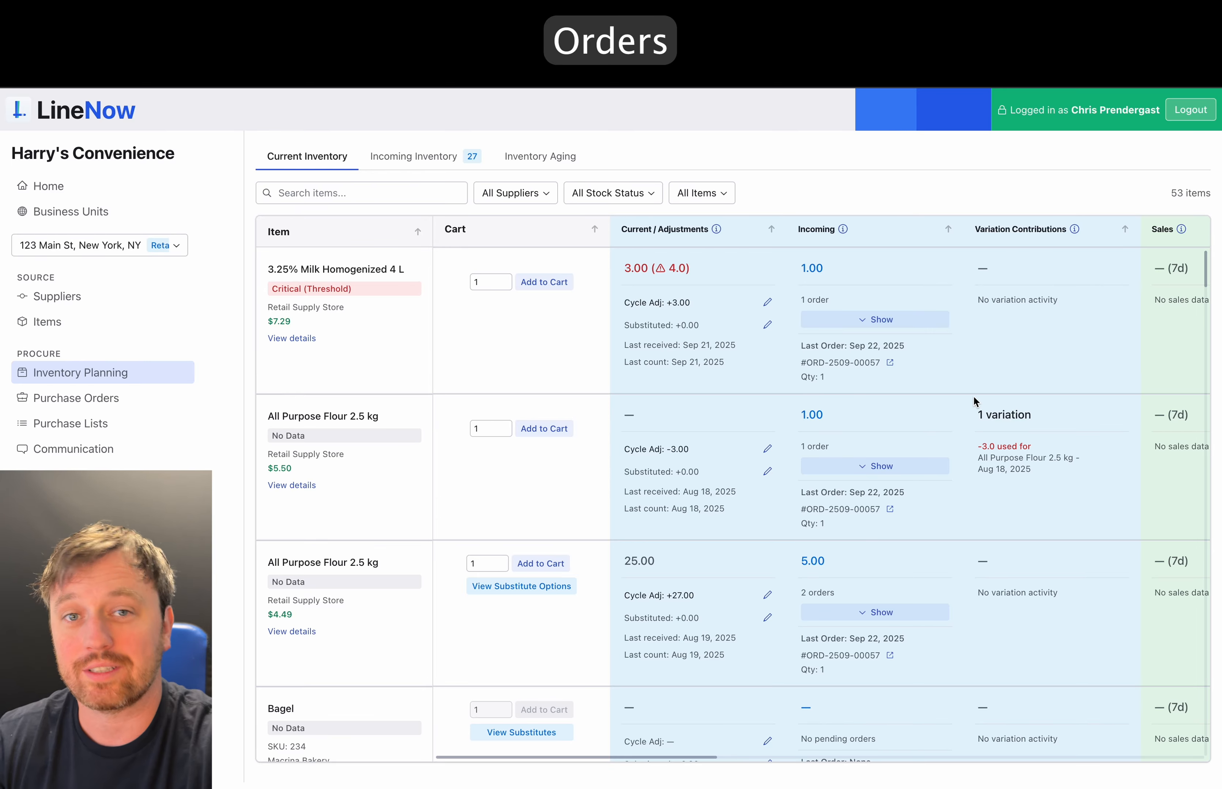
scroll(878, 398, "right", 6)
scroll(880, 403, "right", 2)
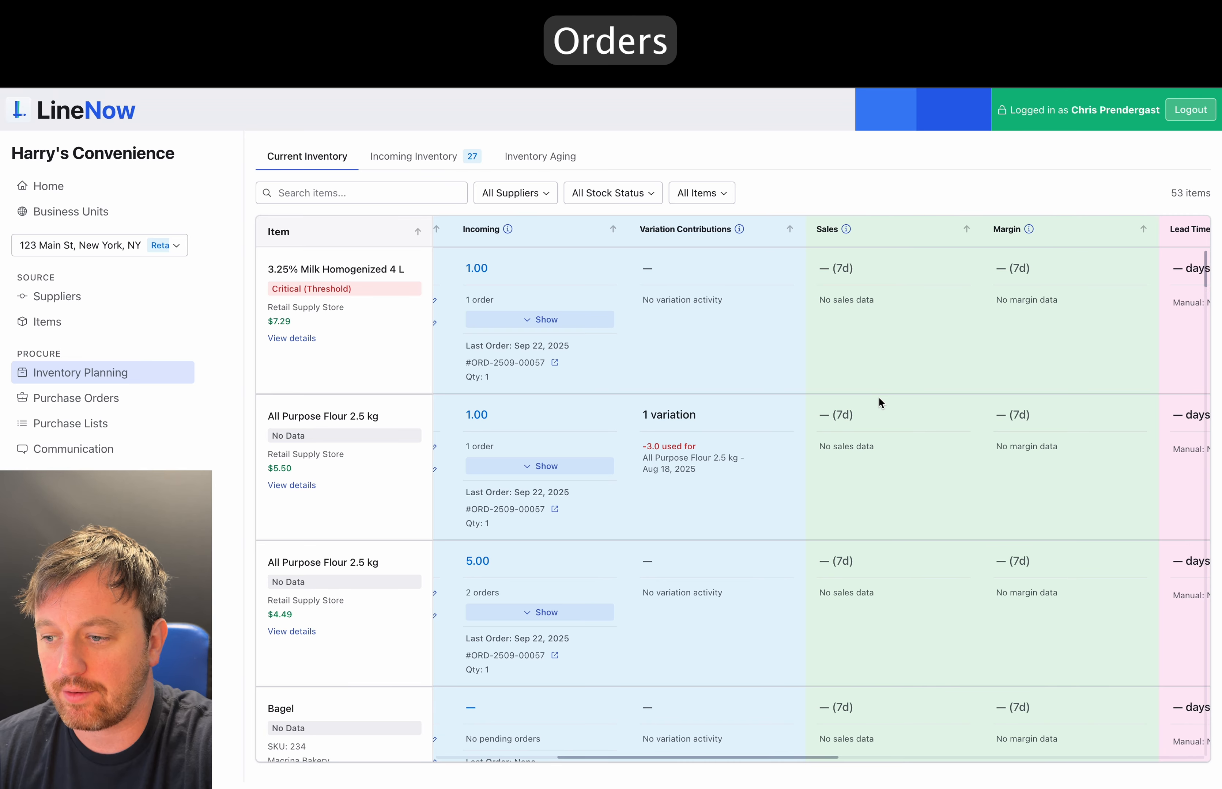
scroll(887, 327, "right", 10)
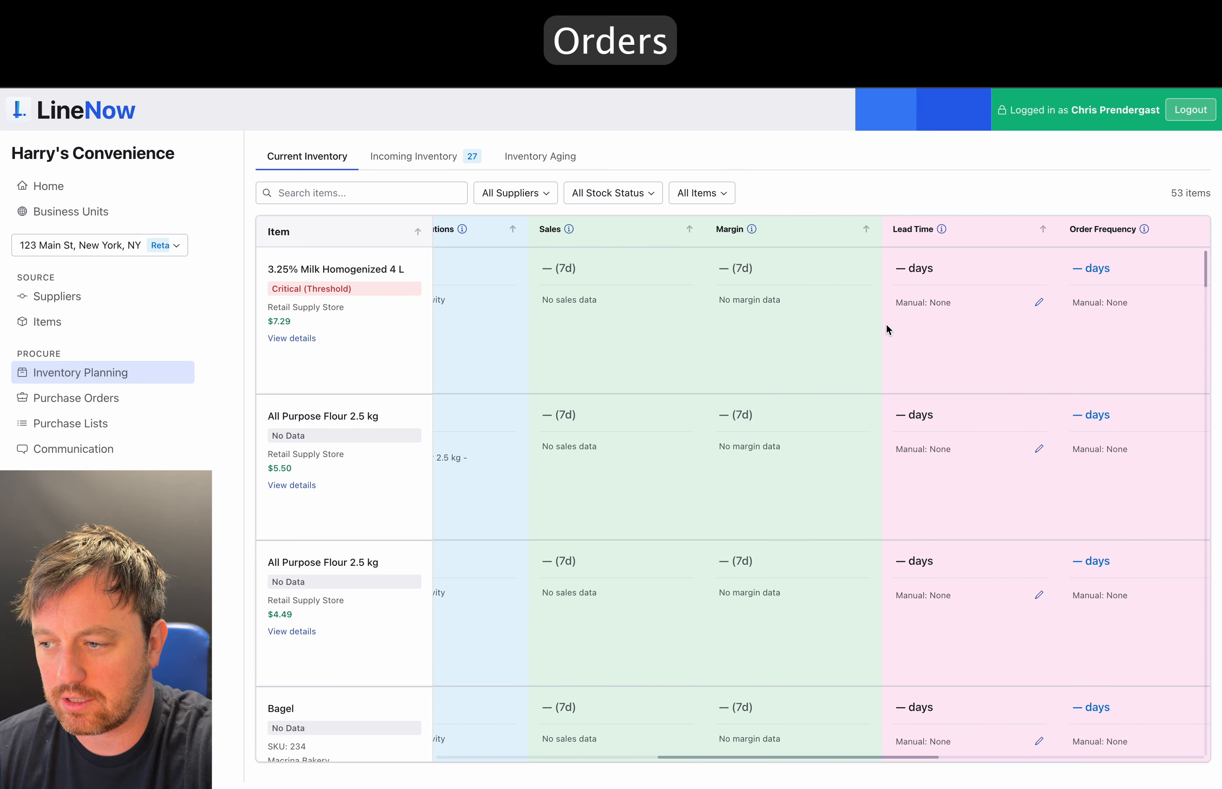
scroll(922, 323, "right", 10)
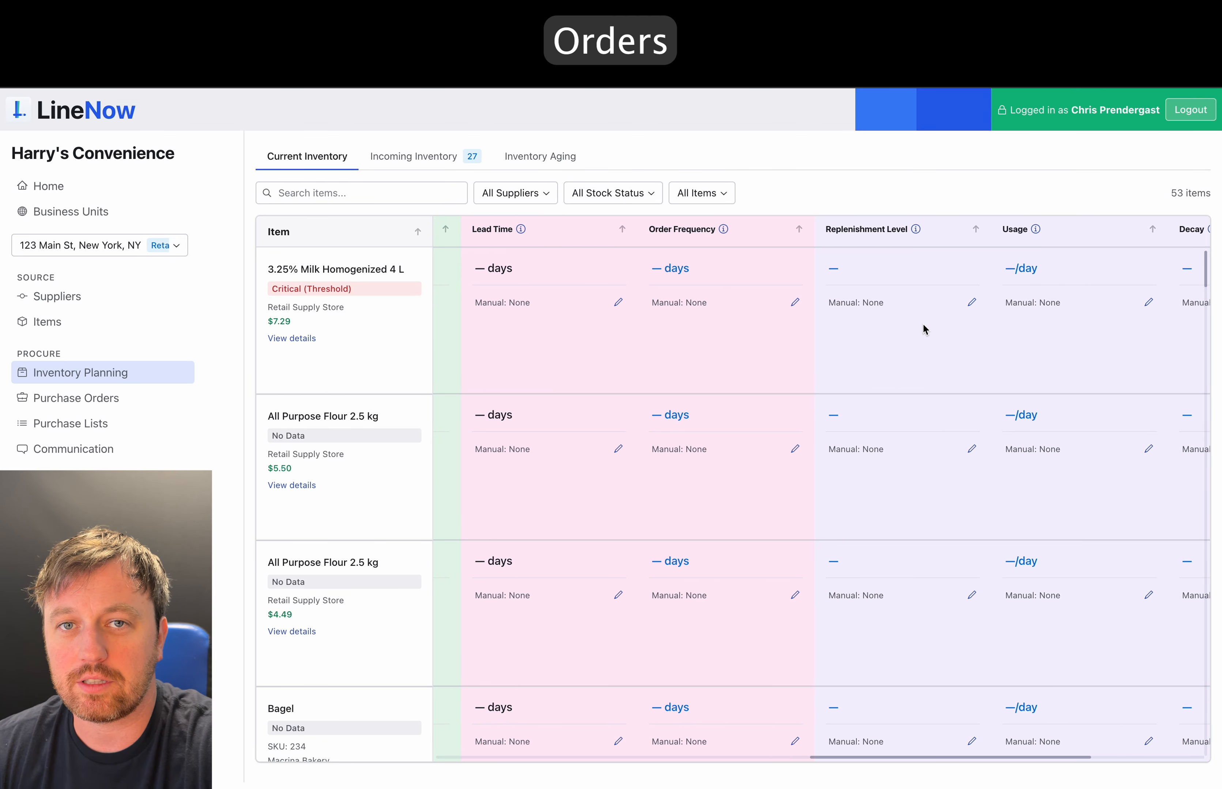
scroll(740, 316, "right", 5)
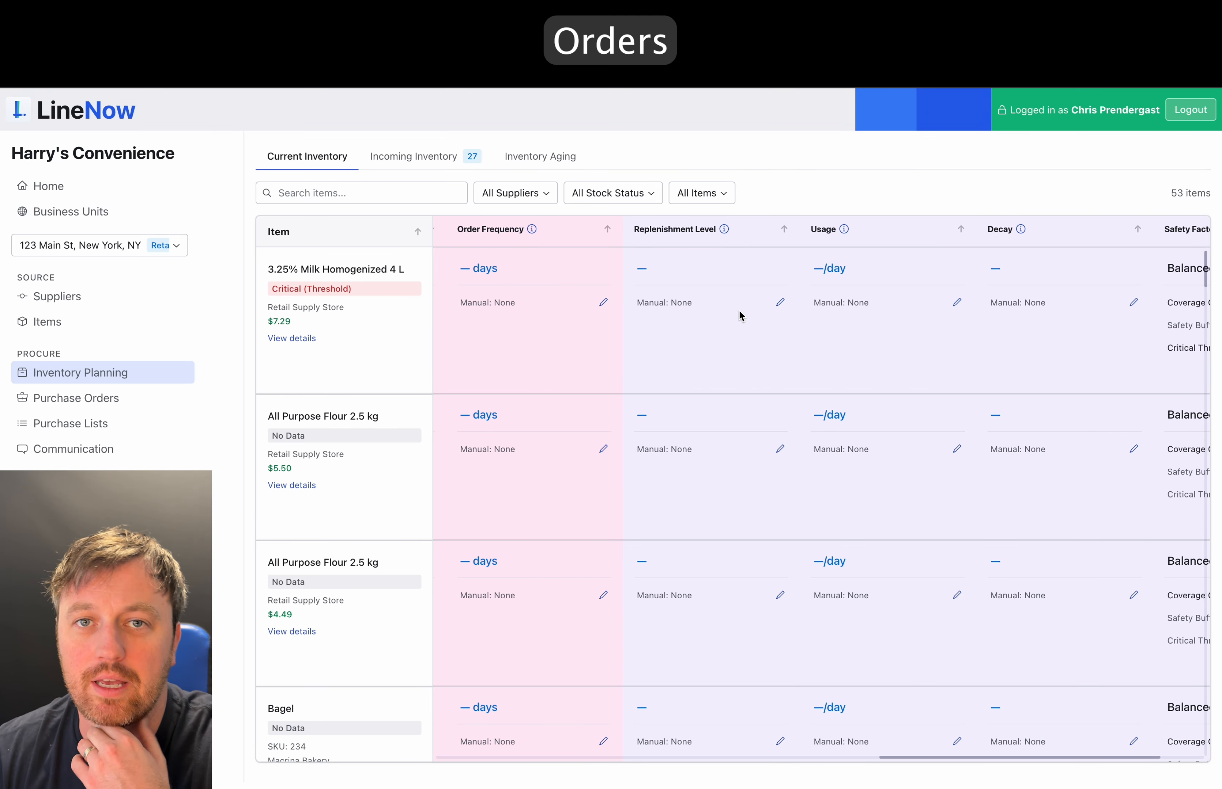
scroll(693, 311, "left", 2)
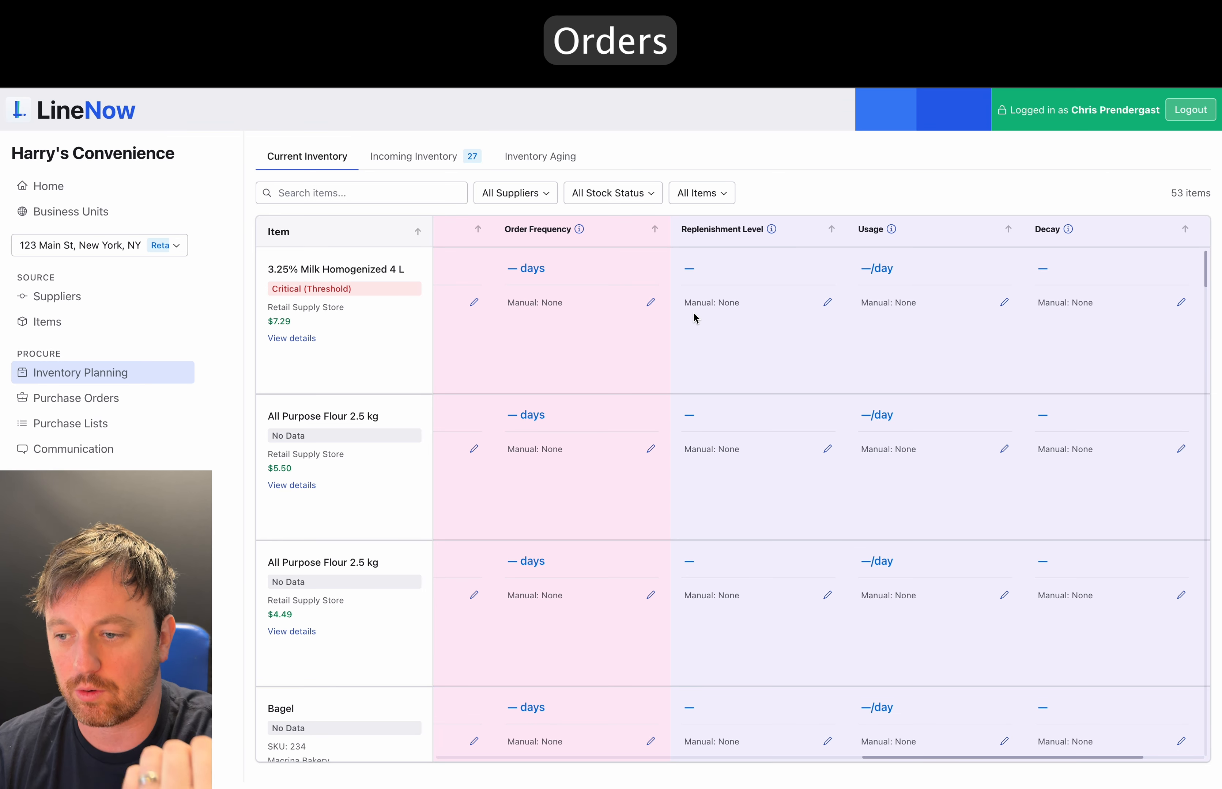
scroll(694, 314, "right", 4)
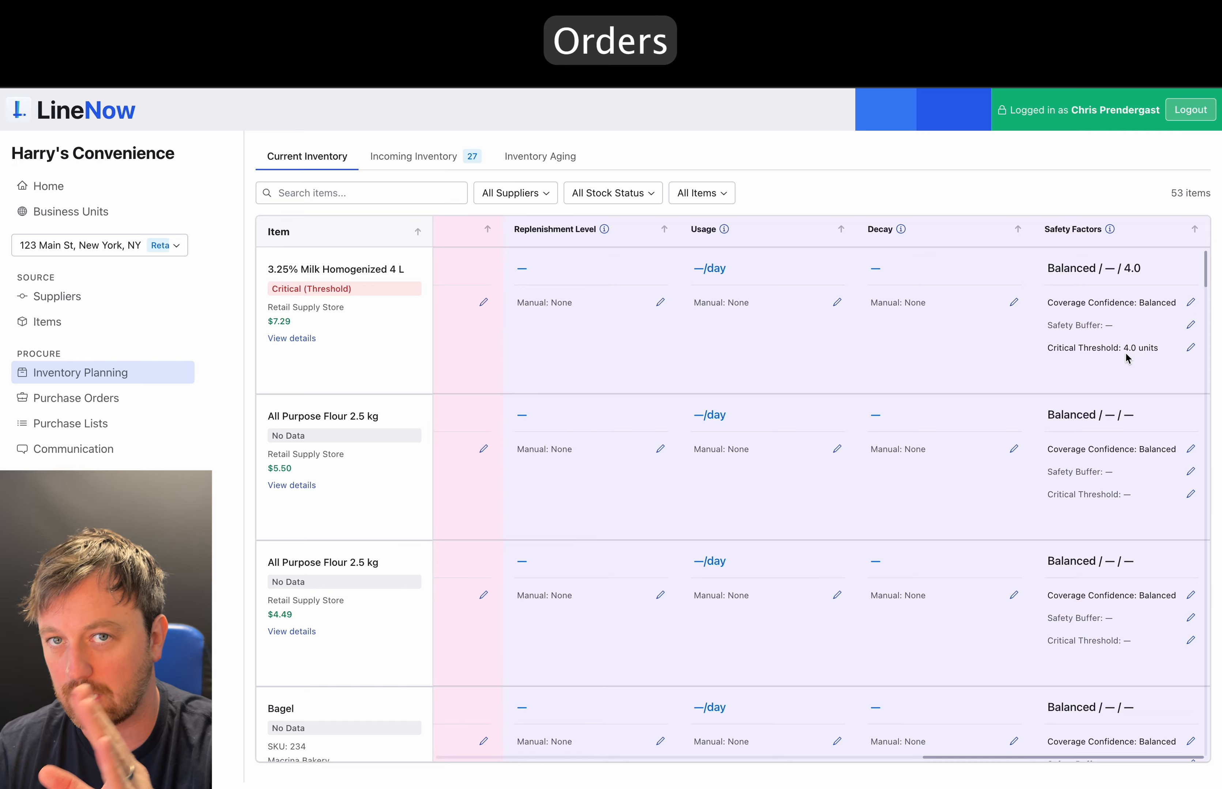
scroll(1125, 357, "left", 10)
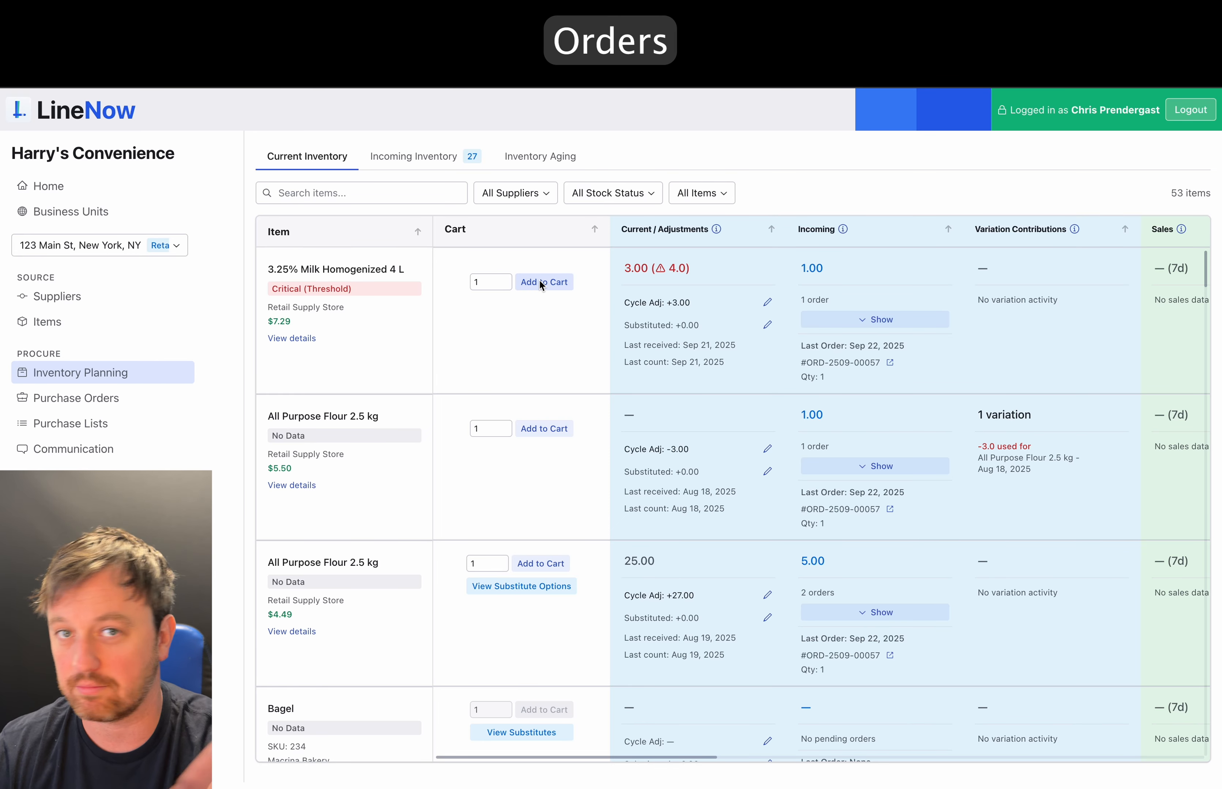
- Start a Retail Supply Store purchase order from the cart items
scroll(560, 382, "down", 6)
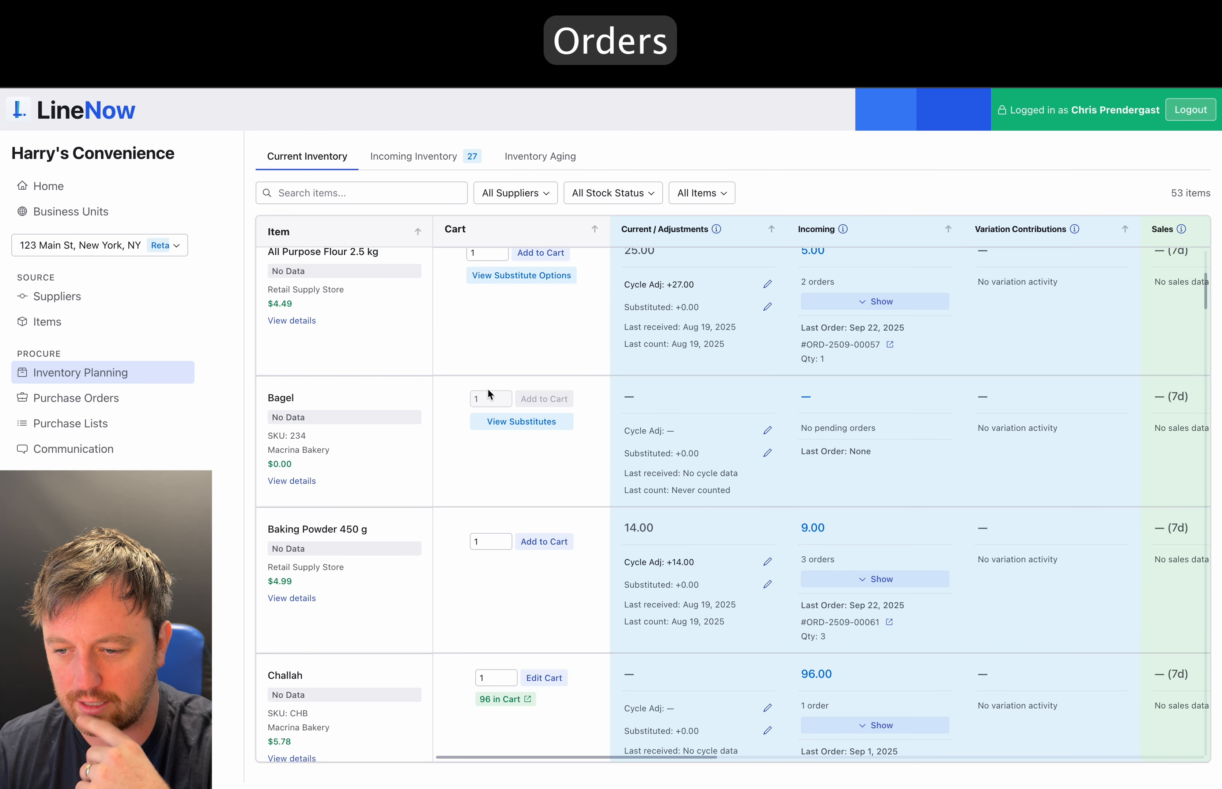
scroll(556, 382, "down", 3)
scroll(552, 379, "up", 10)
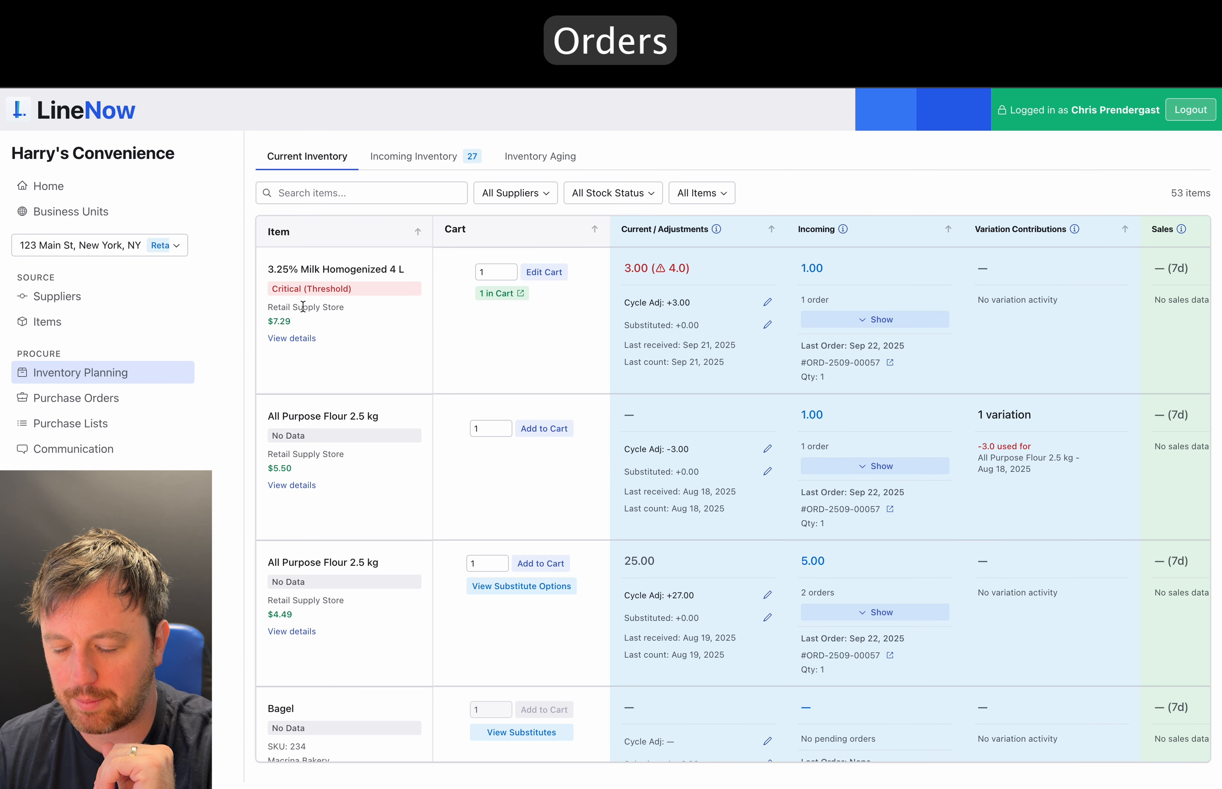
left_click(491, 293)
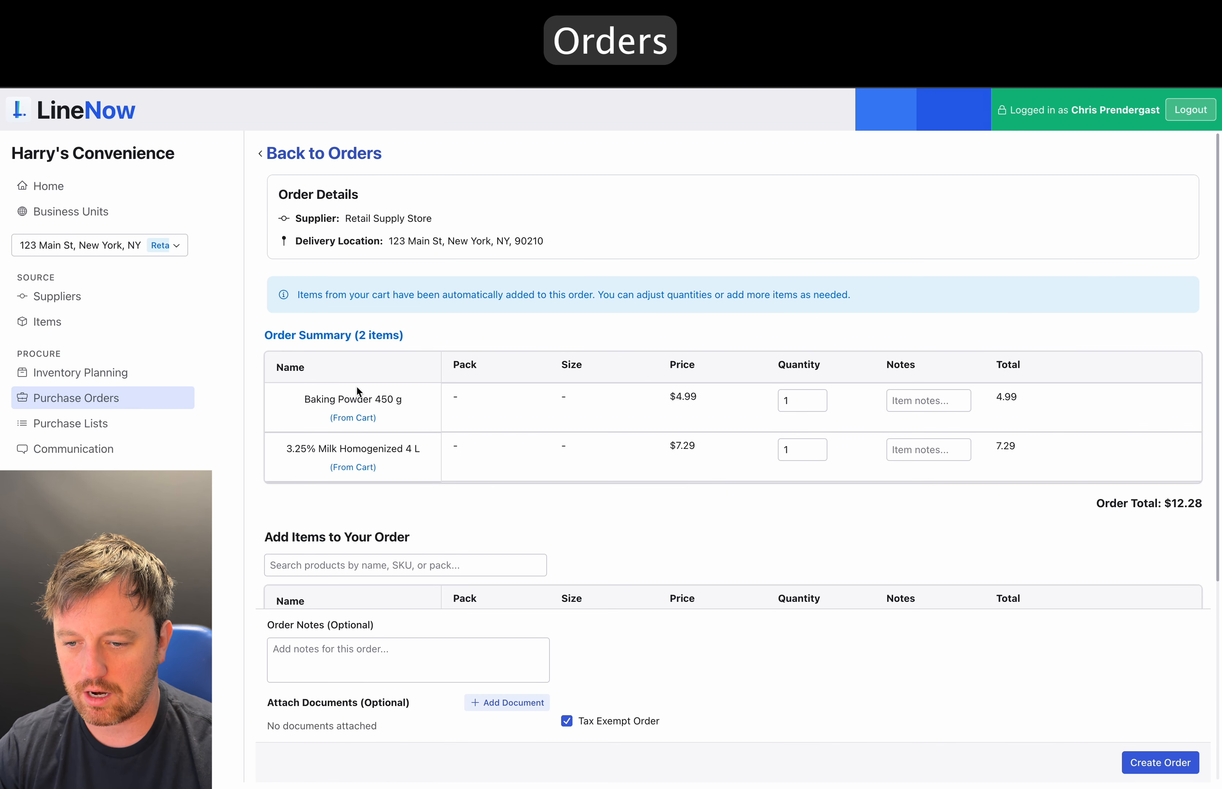
- Add Salted Butter 454 g to the order with quantity 1
scroll(667, 486, "down", 3)
scroll(667, 491, "up", 3)
scroll(668, 490, "down", 6)
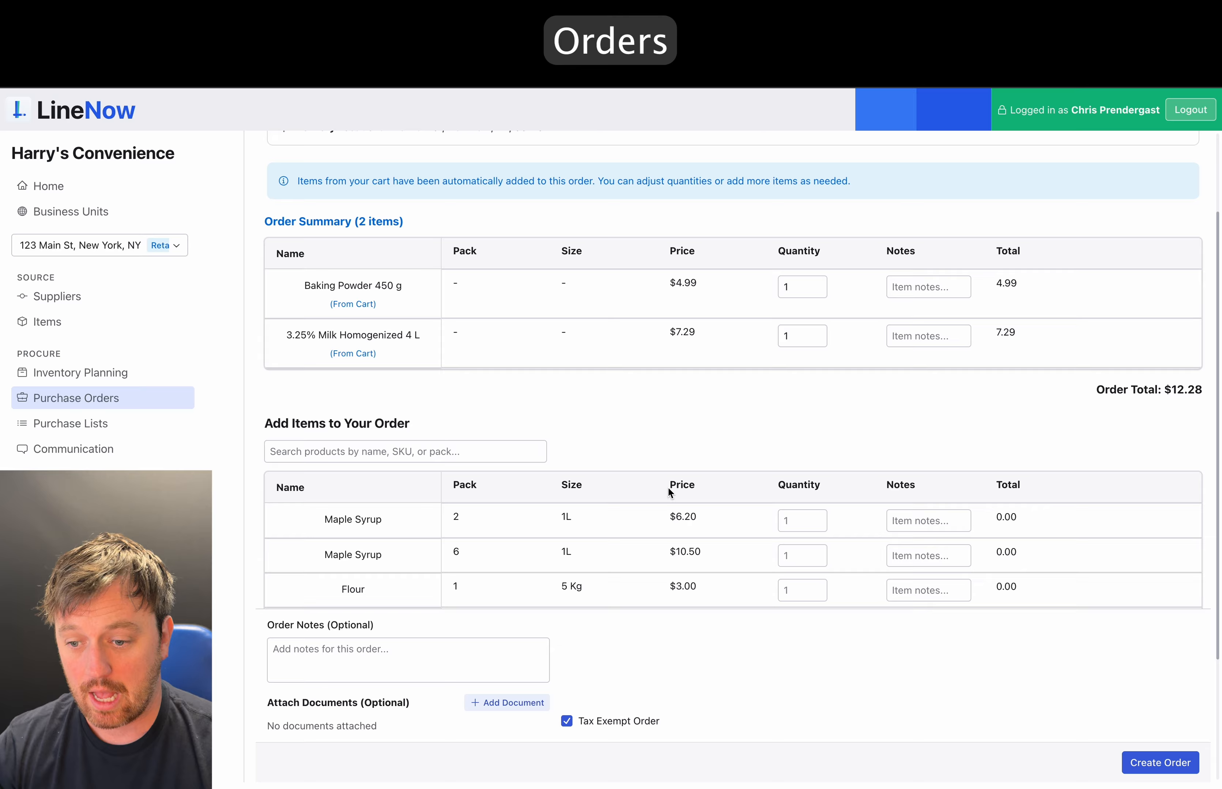
scroll(667, 486, "up", 1)
scroll(667, 487, "down", 4)
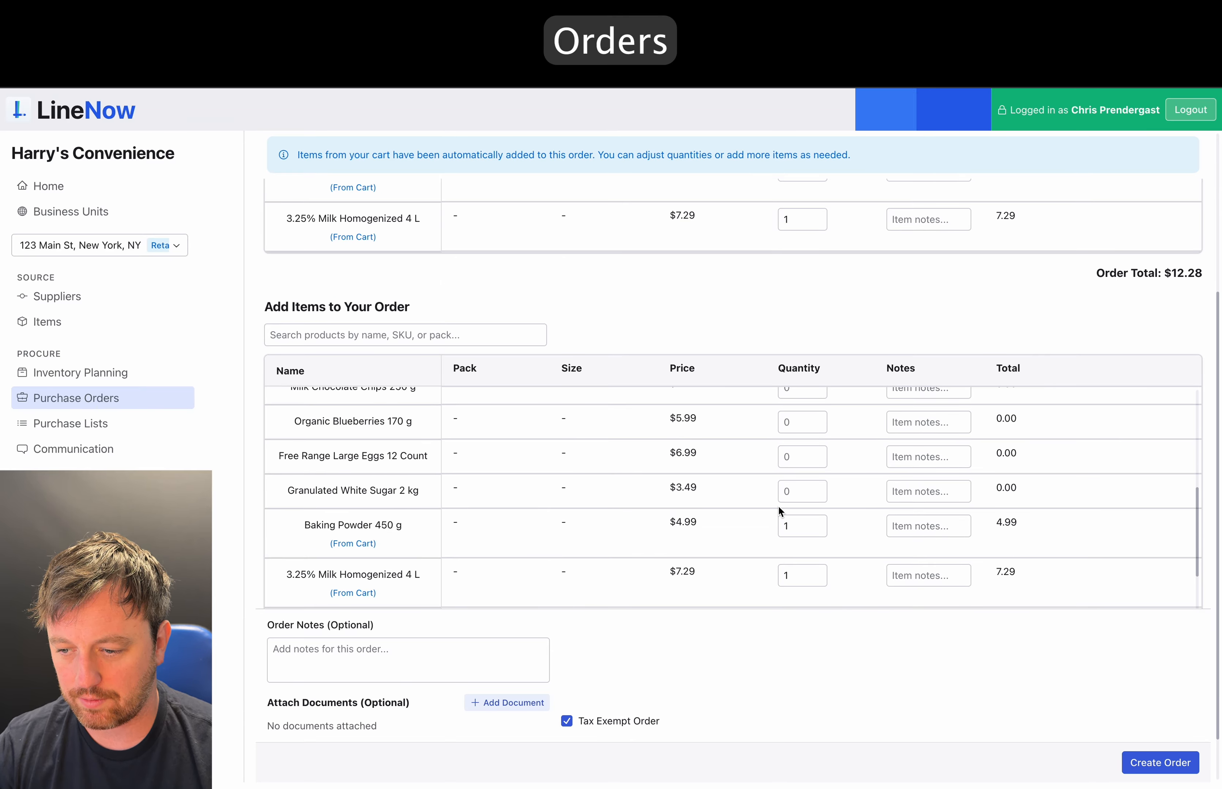
scroll(777, 505, "down", 3)
left_click(824, 494)
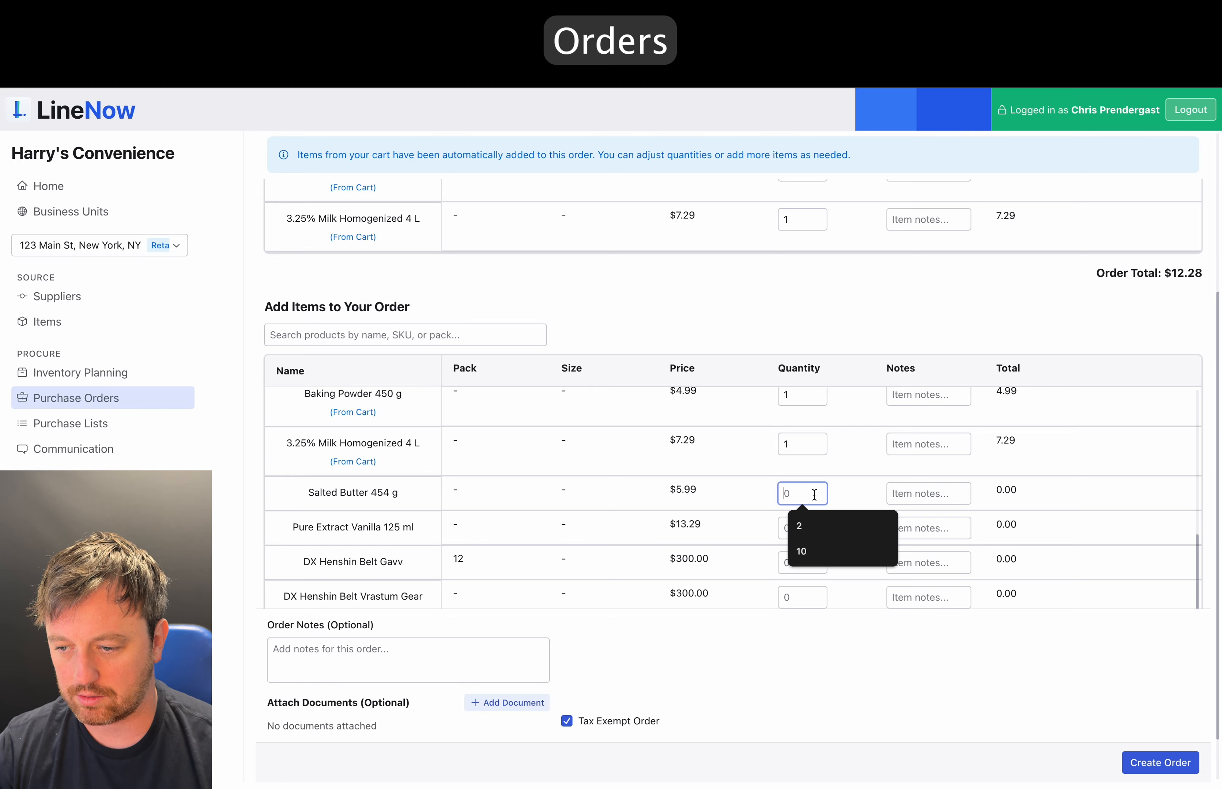
type("1")
left_click(919, 688)
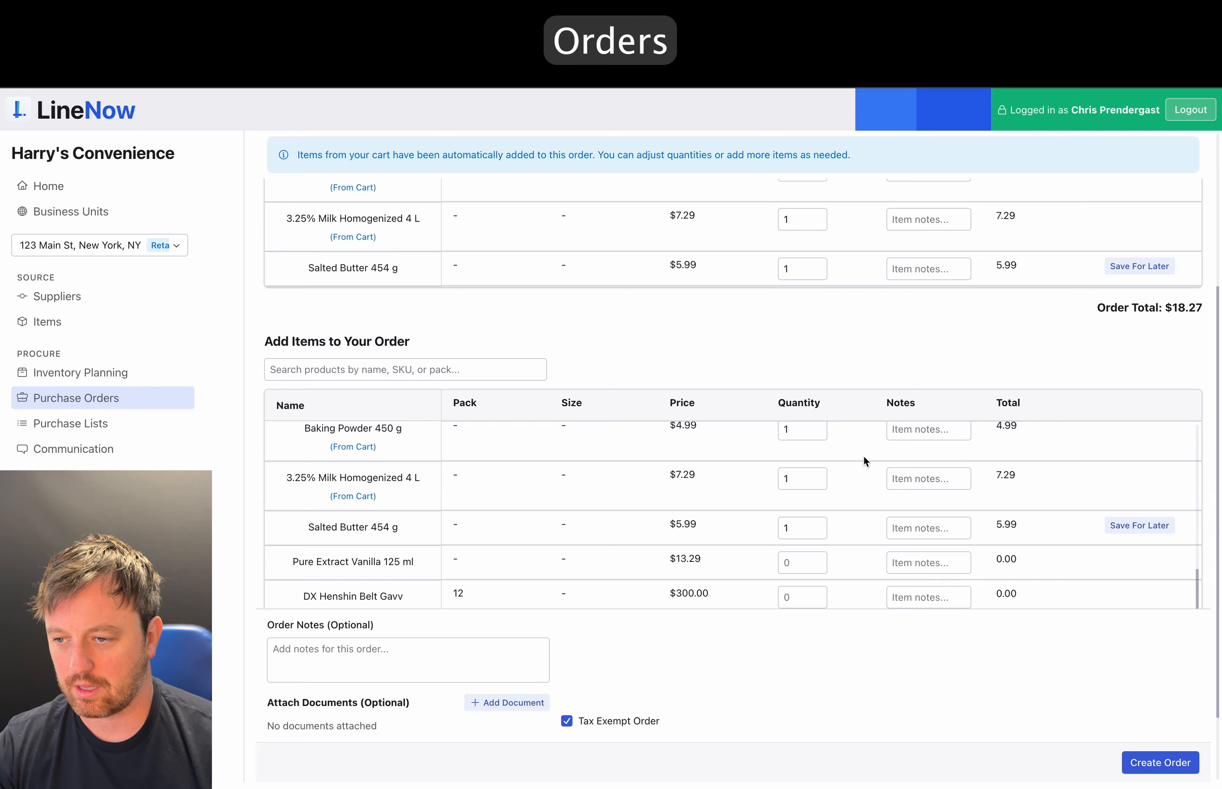
- Submit the $18.27 order for final review in the Confirm Order dialog
scroll(863, 455, "up", 5)
scroll(832, 326, "up", 3)
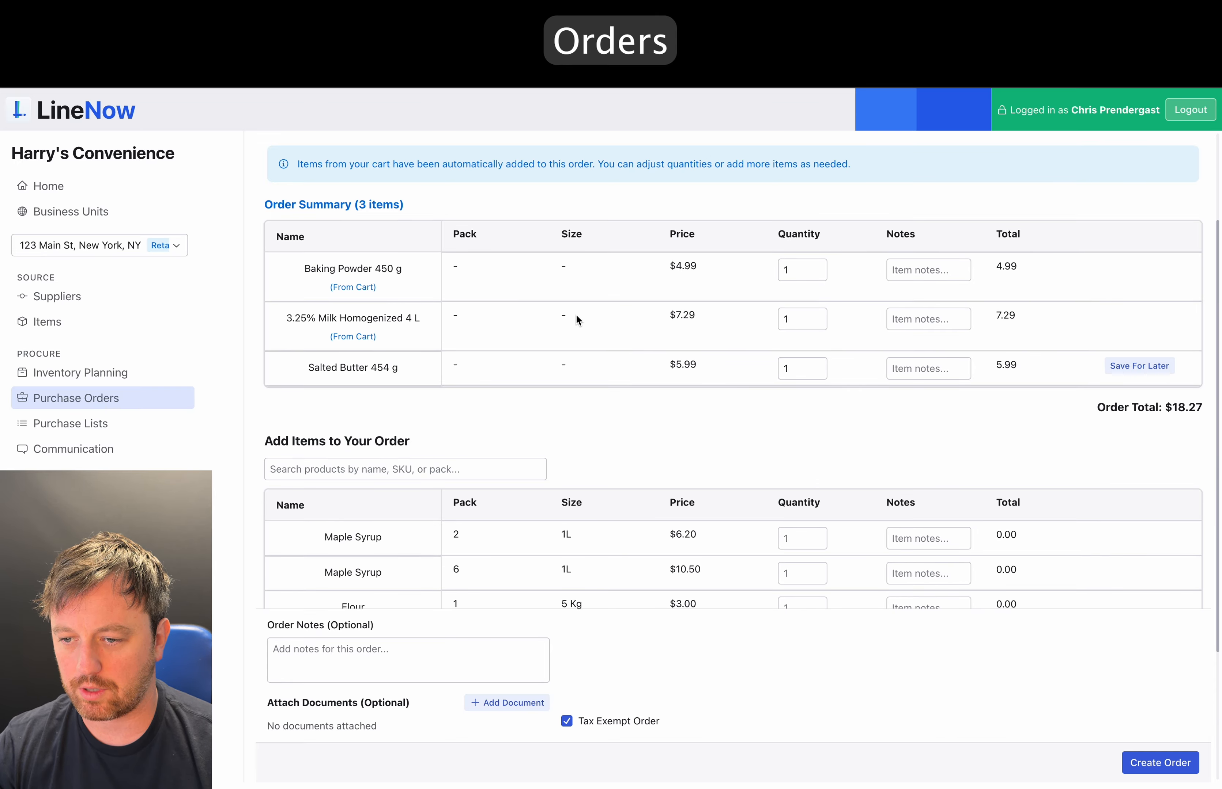
scroll(575, 316, "up", 3)
left_click(1159, 766)
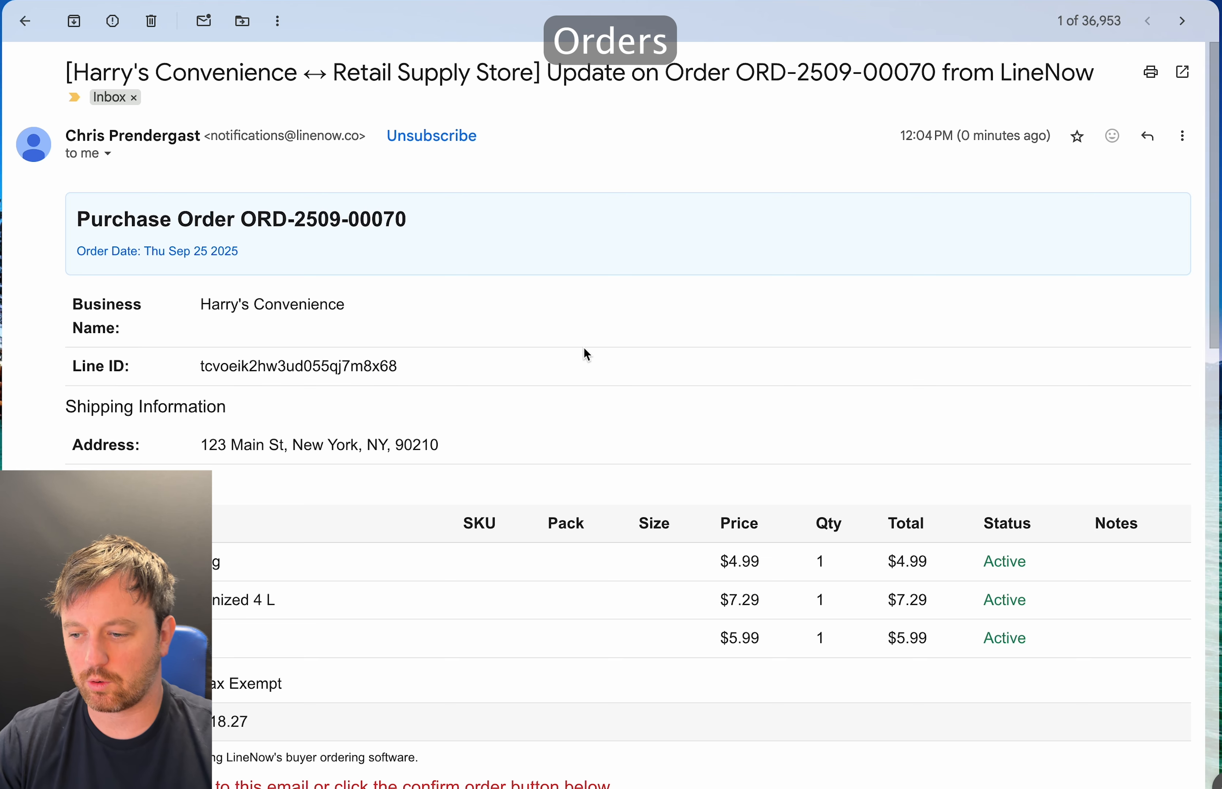
- Start a reply to the purchase order email
scroll(583, 347, "down", 5)
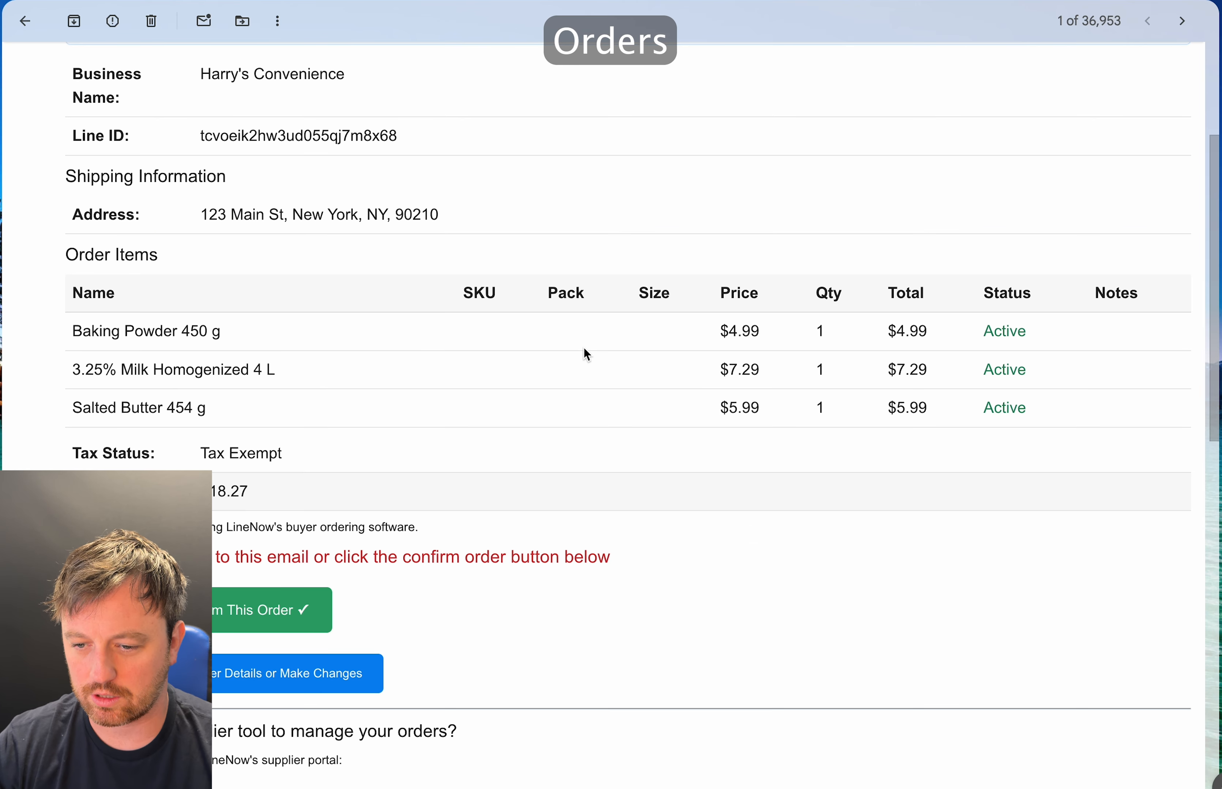
scroll(533, 400, "down", 3)
scroll(547, 403, "up", 4)
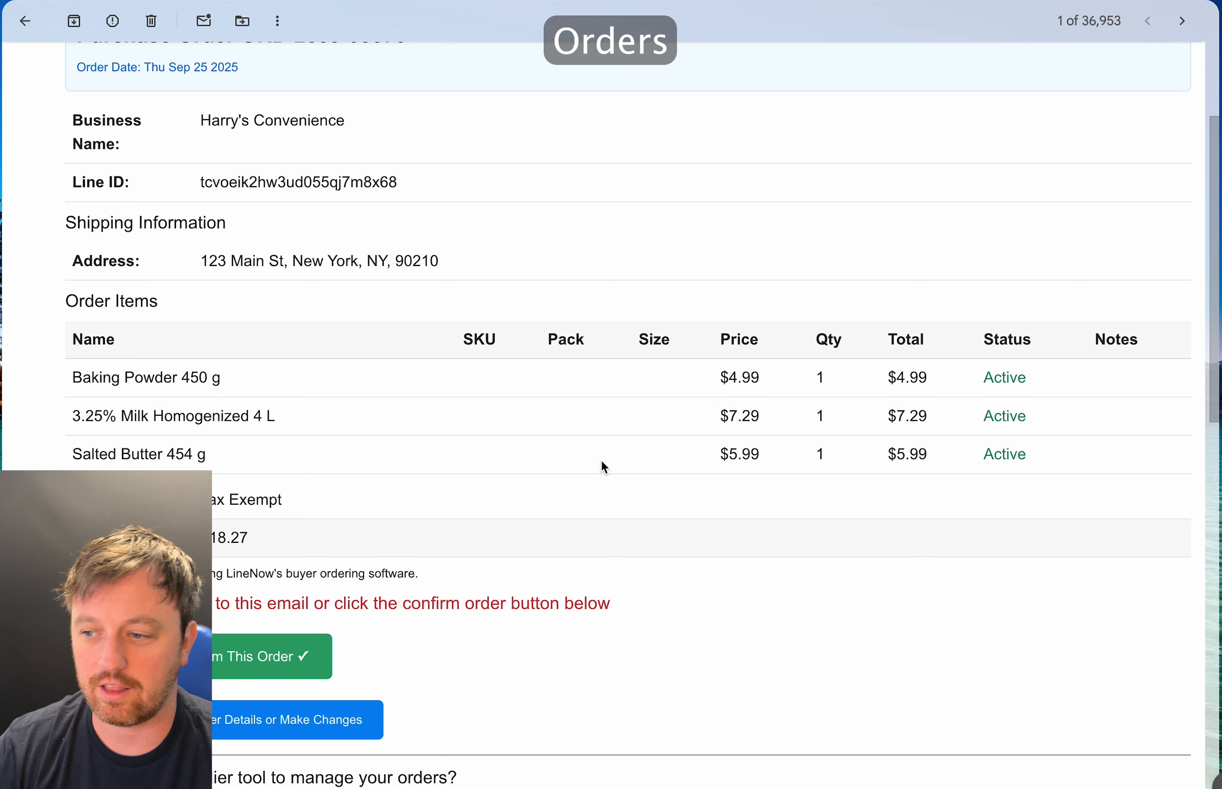
scroll(601, 460, "down", 10)
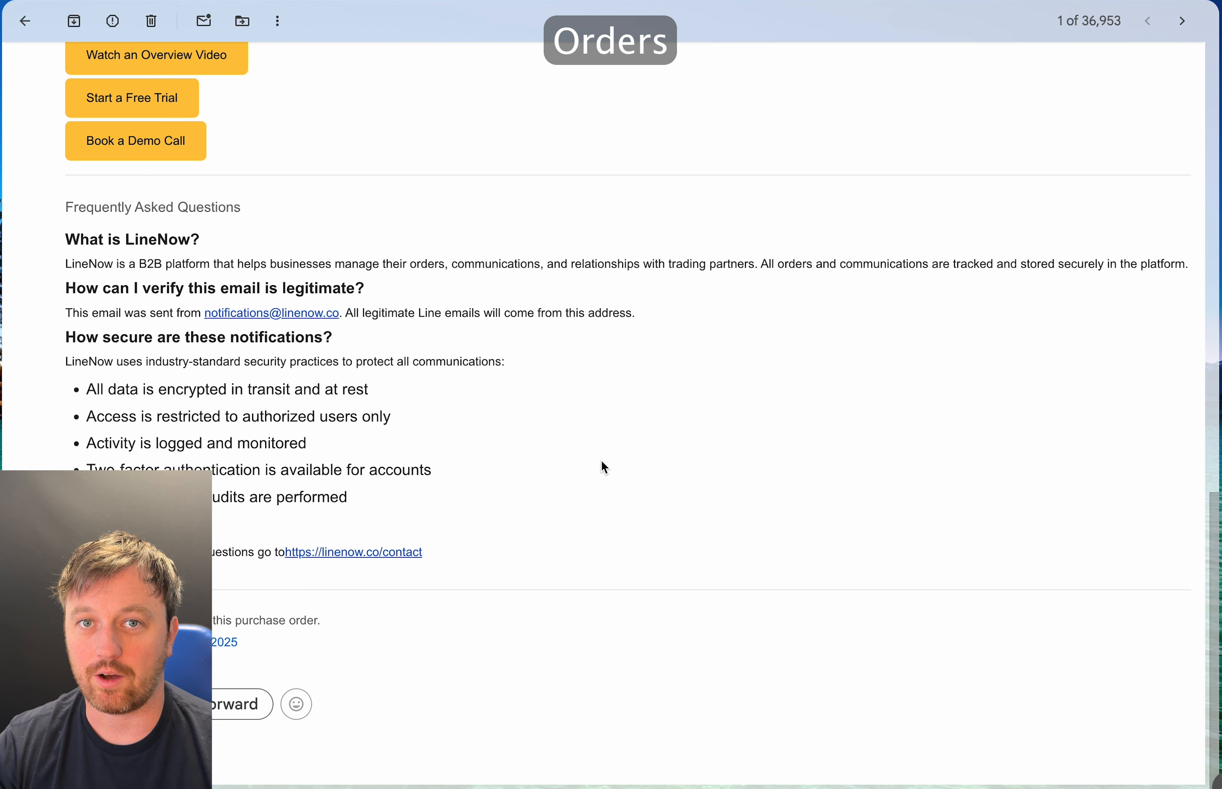
left_click(110, 705)
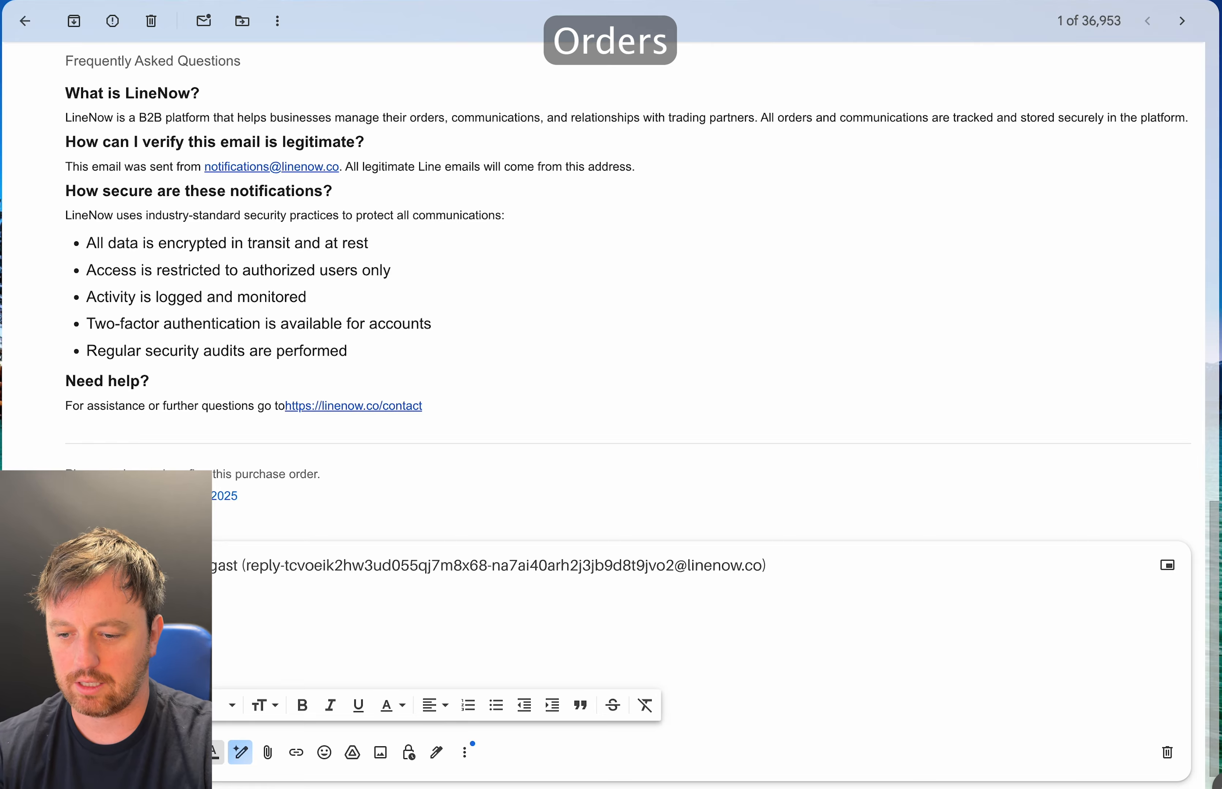
- Write that the order is confirmed, however baking powder is now $5.10
type("ed ")
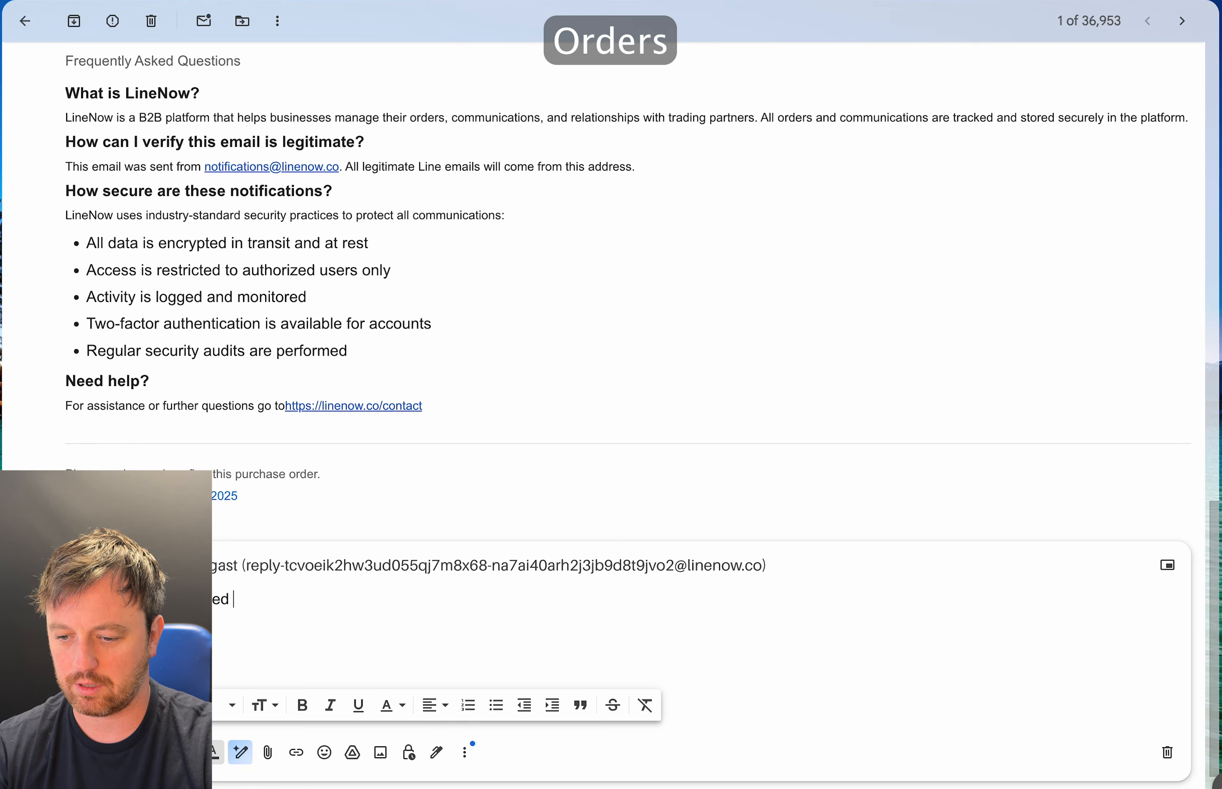
type("however,")
scroll(269, 632, "up", 15)
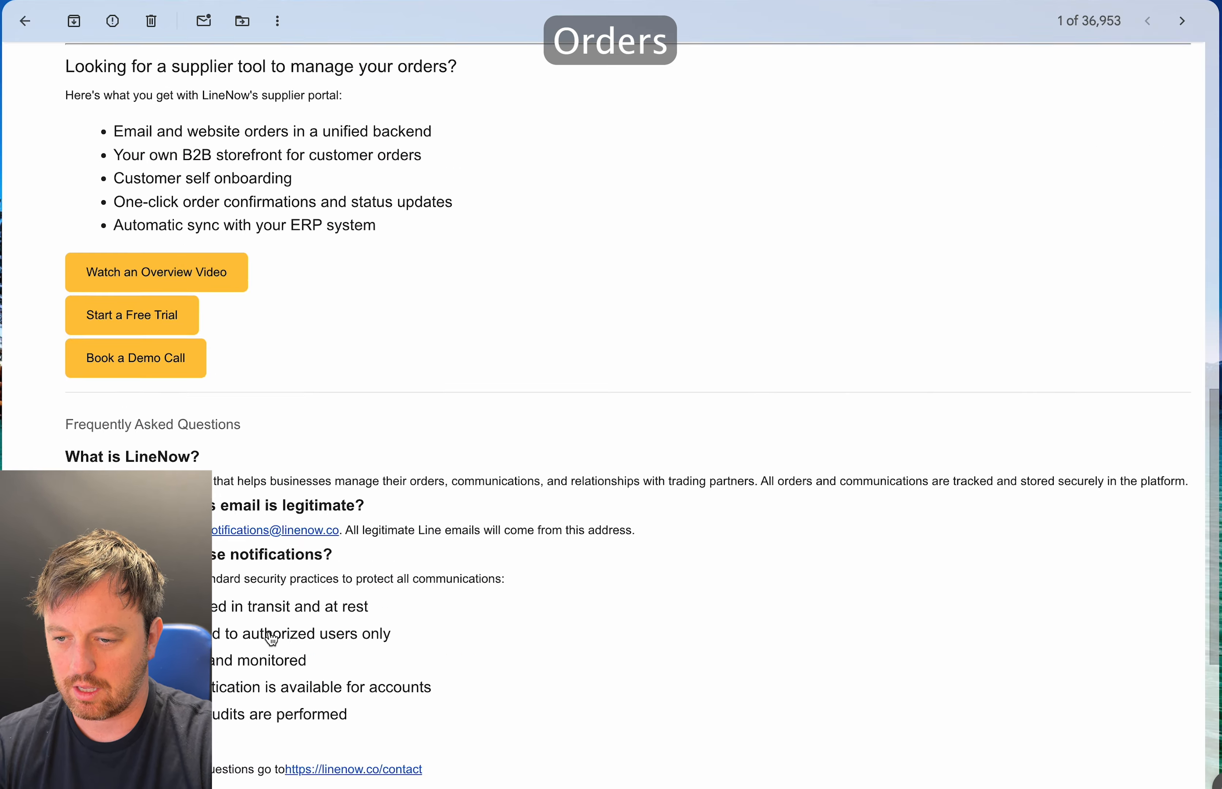
scroll(269, 632, "down", 3)
type("back")
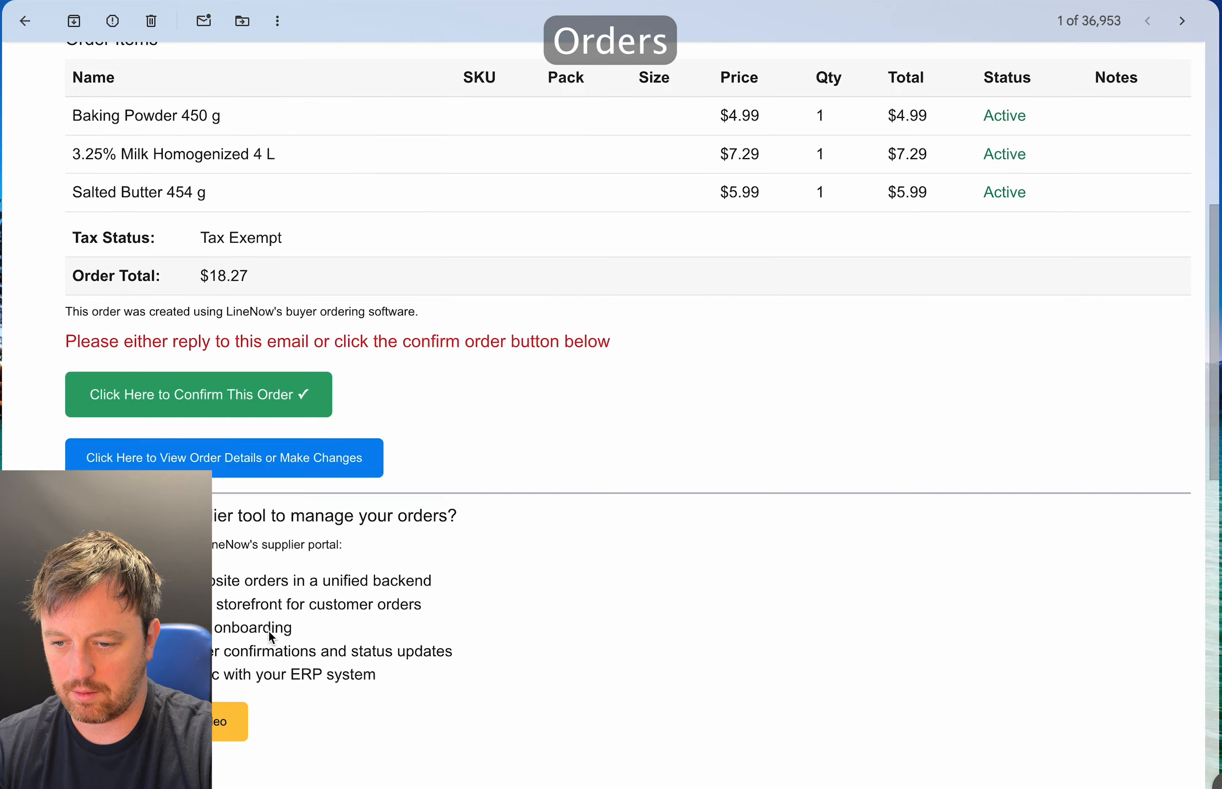
type("ing po")
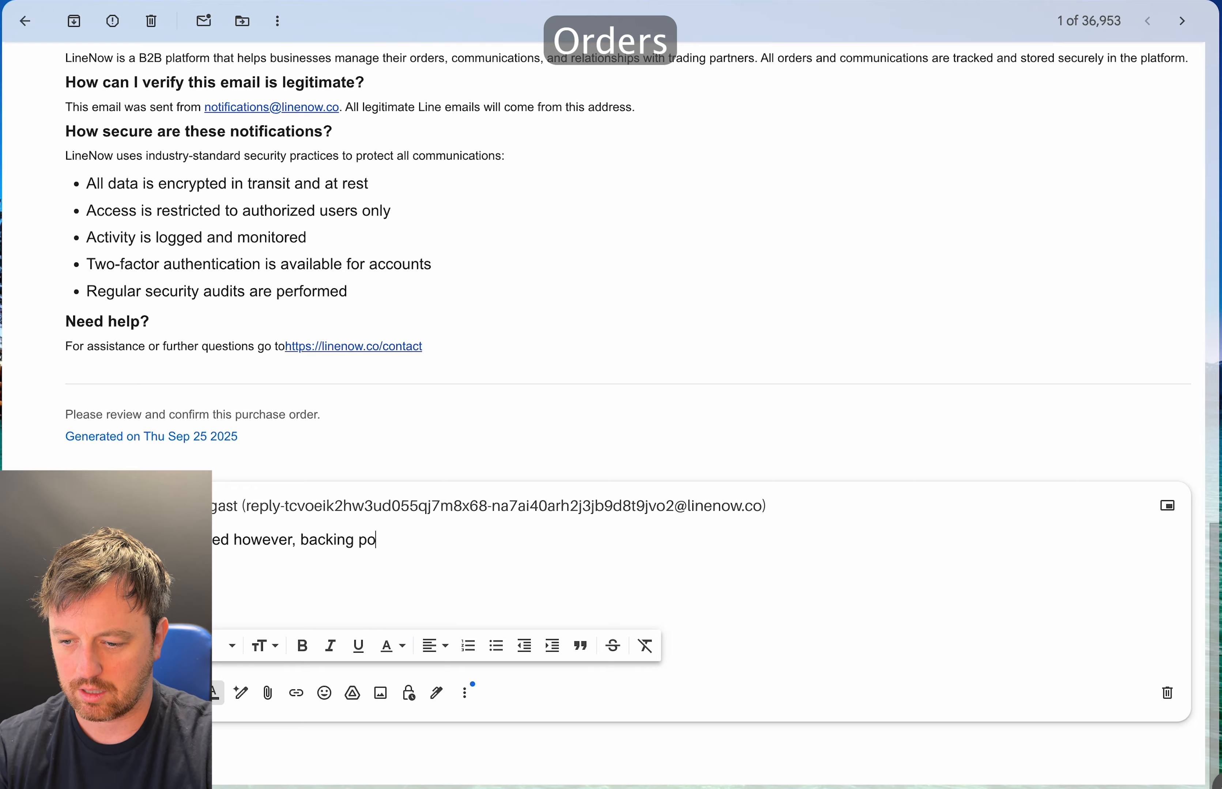
type("weder is now")
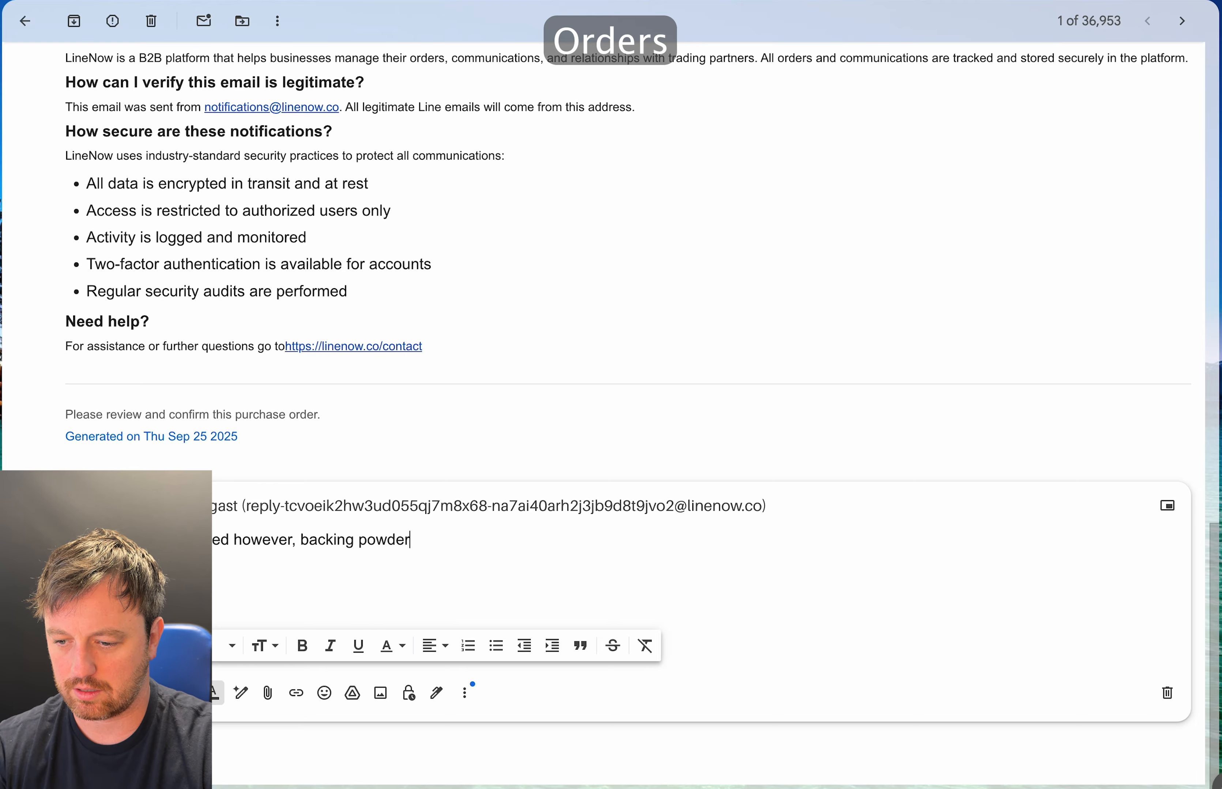
scroll(606, 359, "up", 5)
scroll(471, 503, "up", 15)
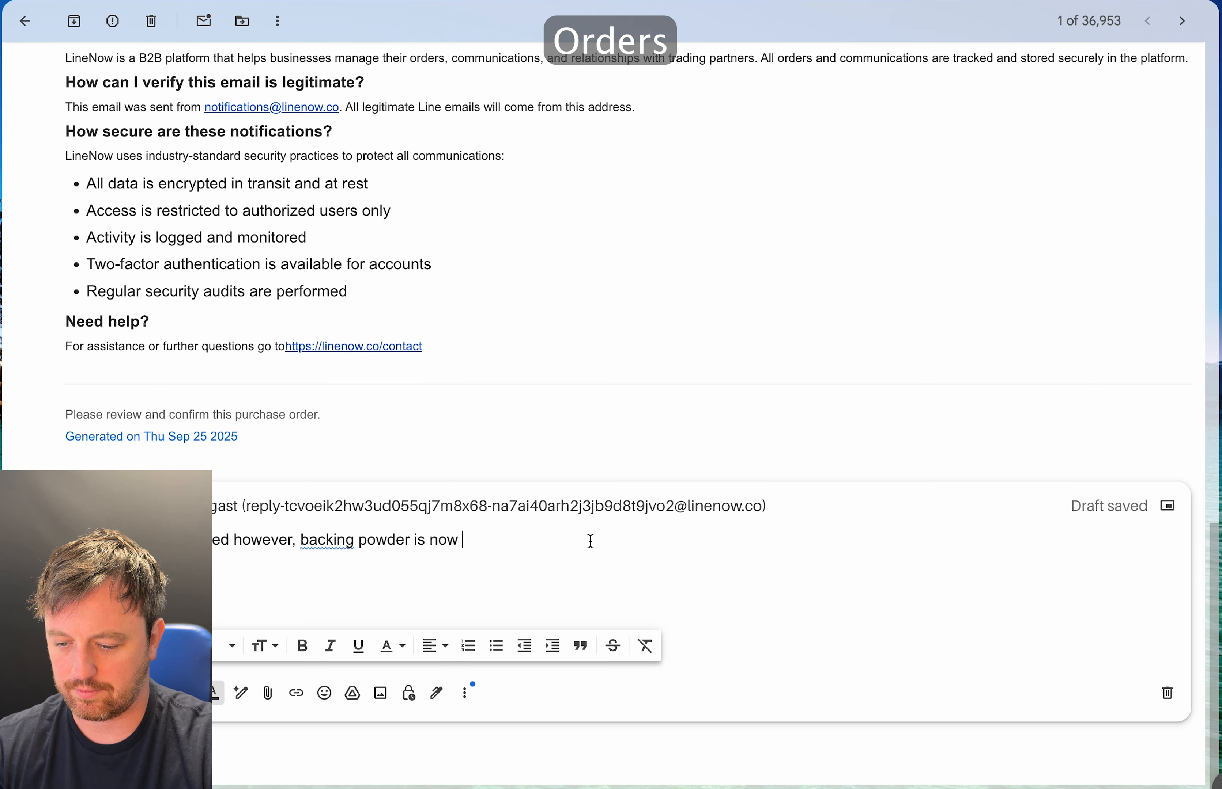
type("$5.10.")
- Correct 'backing' to 'baking' and send the reply with Ctrl+Enter
left_click(326, 537)
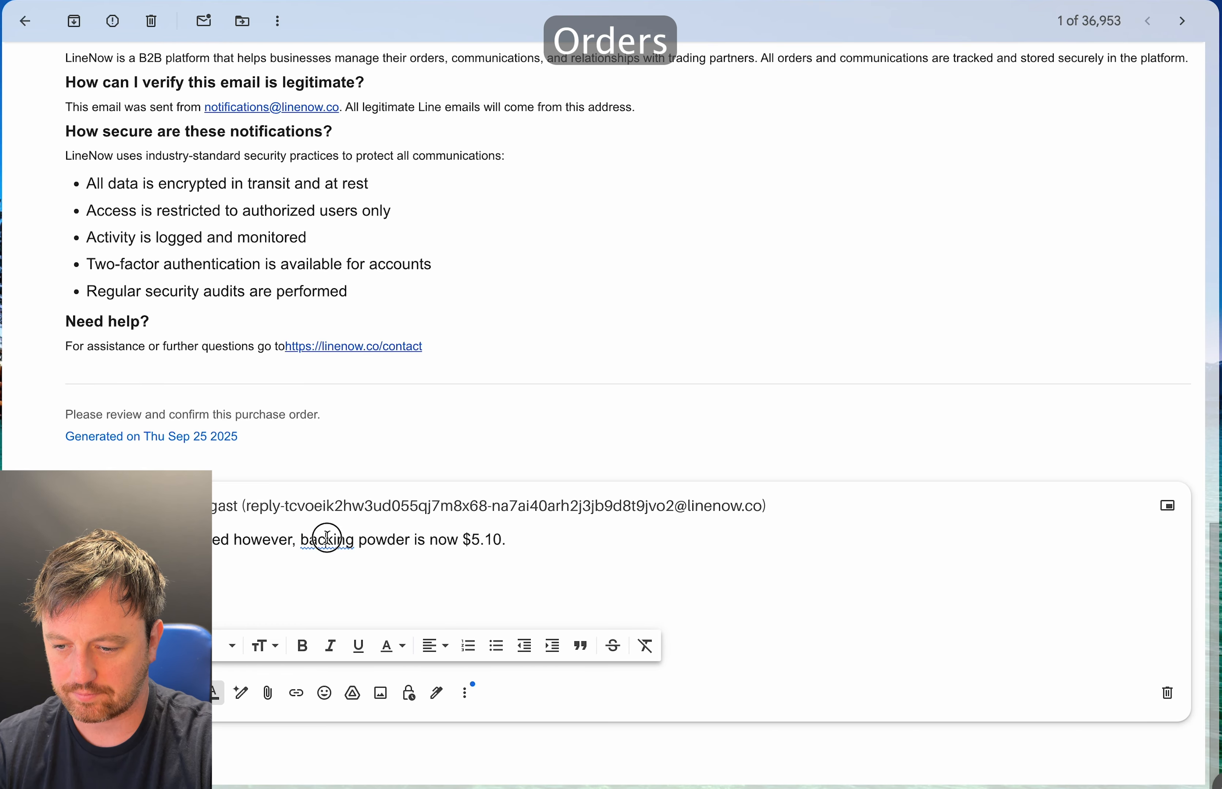
key("BackSpace")
key("ctrl+Return")
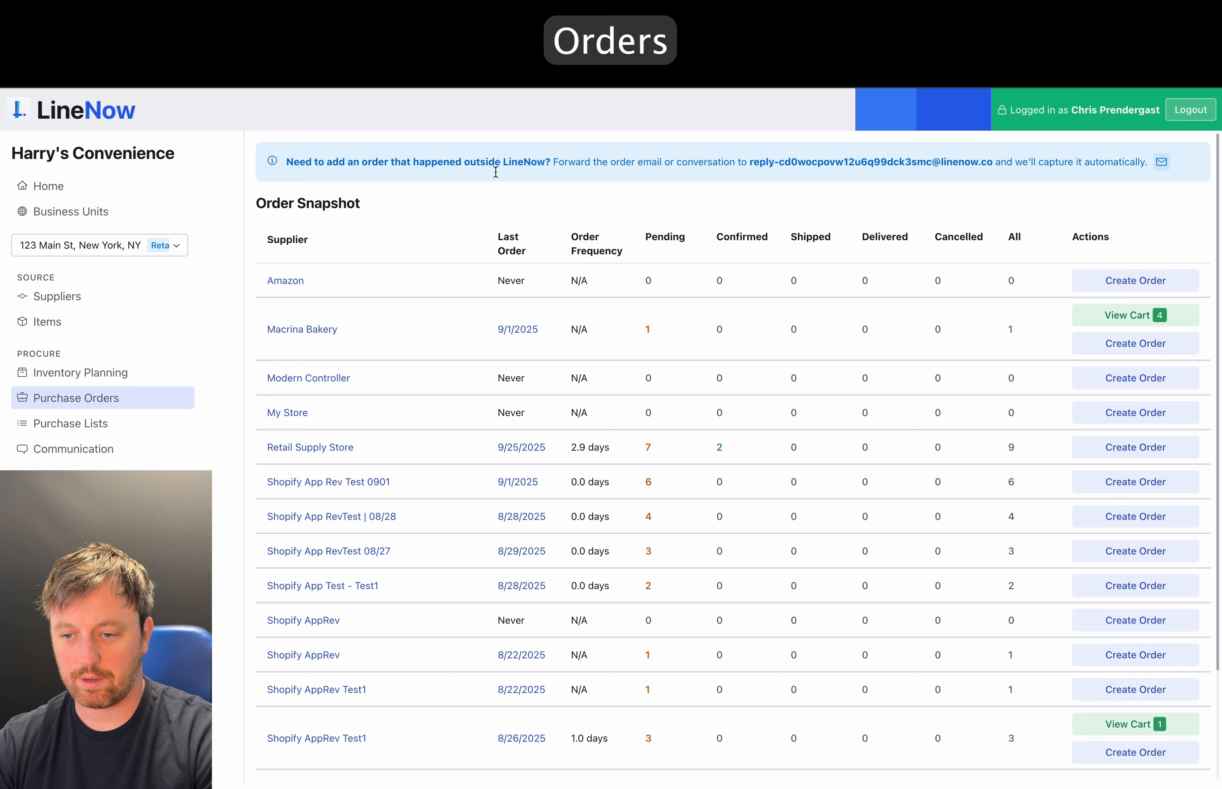
- Open Retail Supply Store order ORD-2509-00070 and check the updated $5.10 baking powder price
left_click(298, 457)
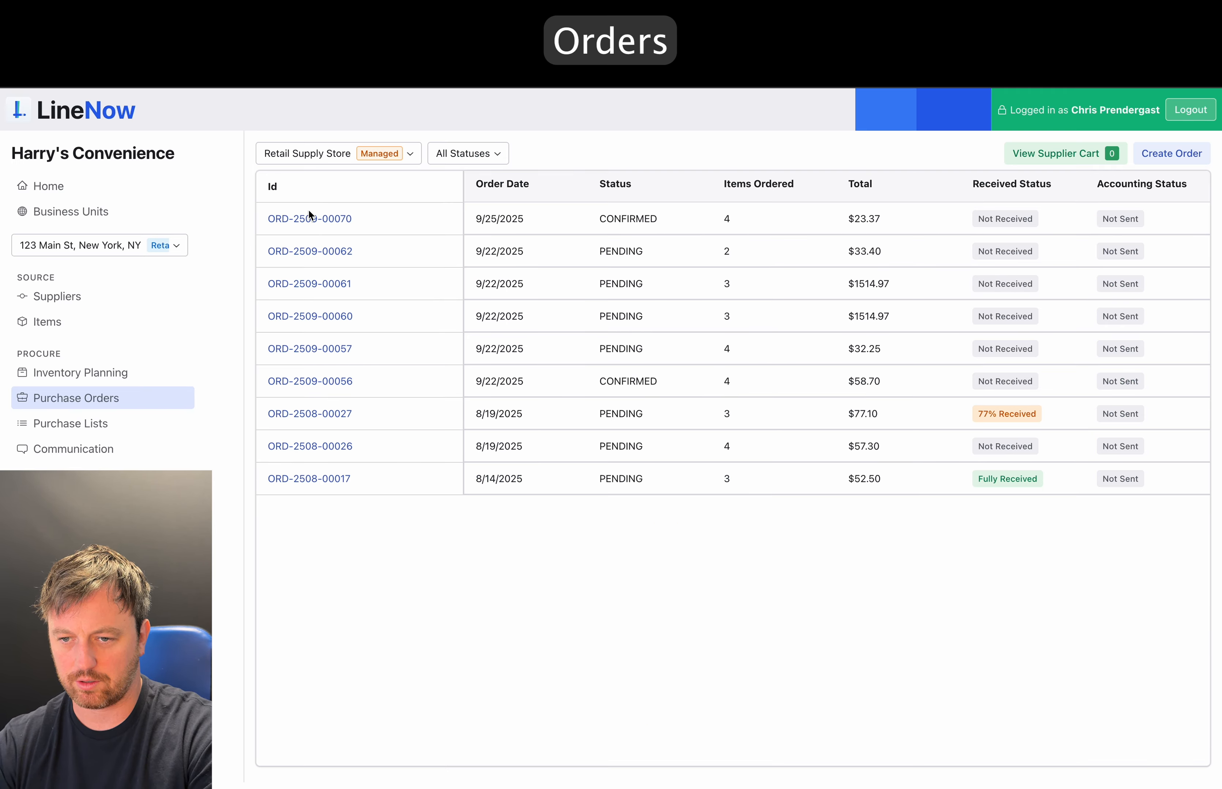
left_click(307, 220)
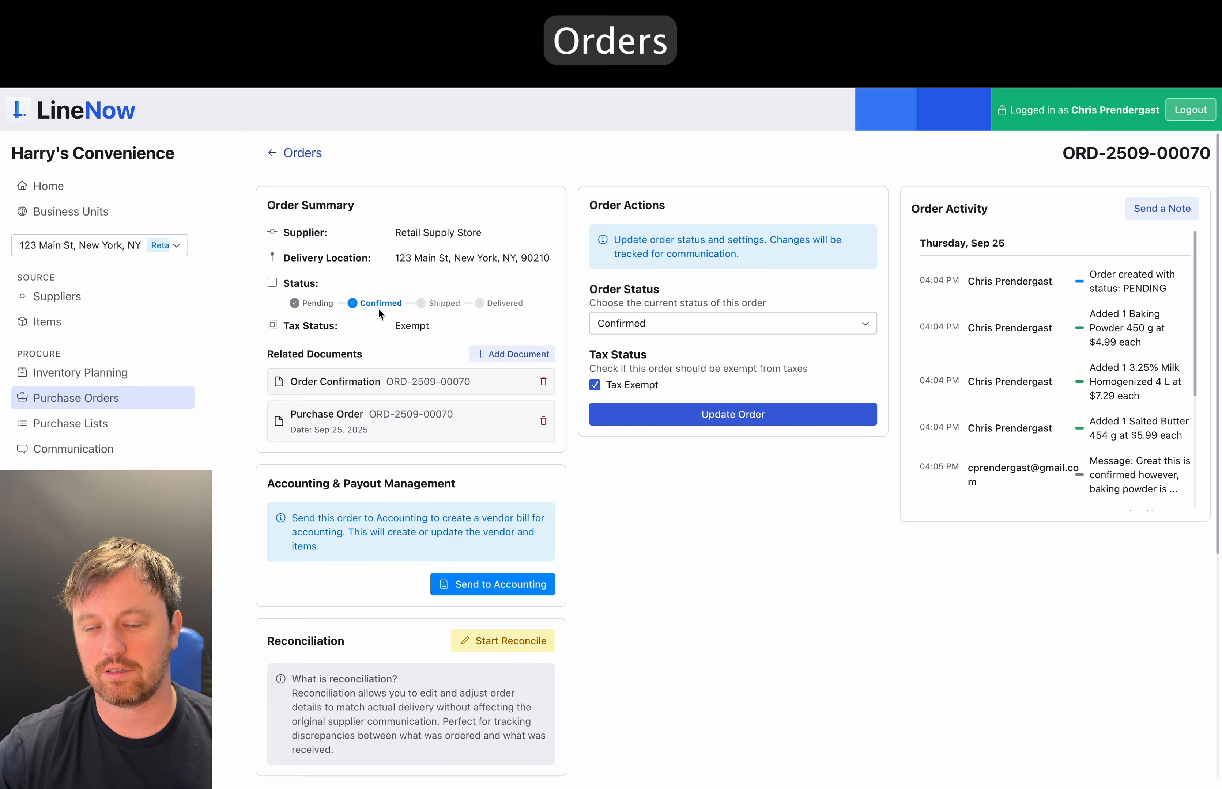
scroll(377, 307, "down", 7)
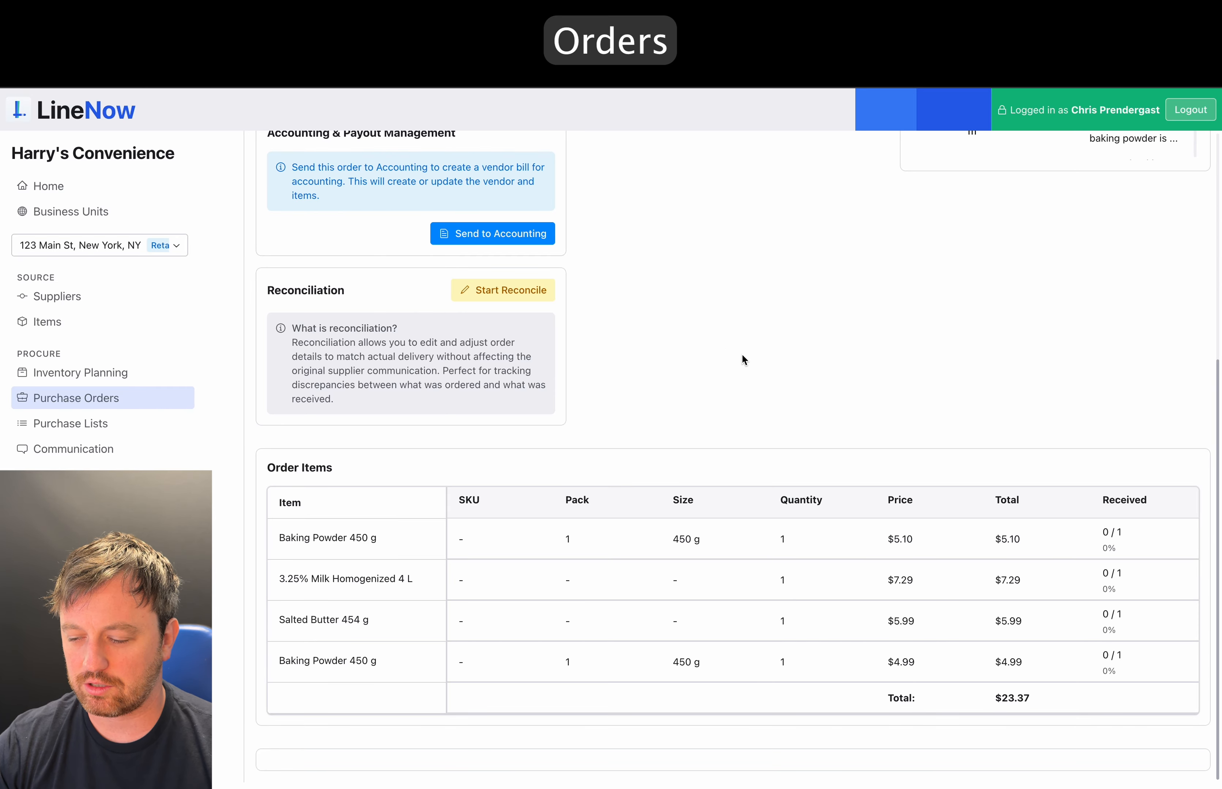
double_click(907, 534)
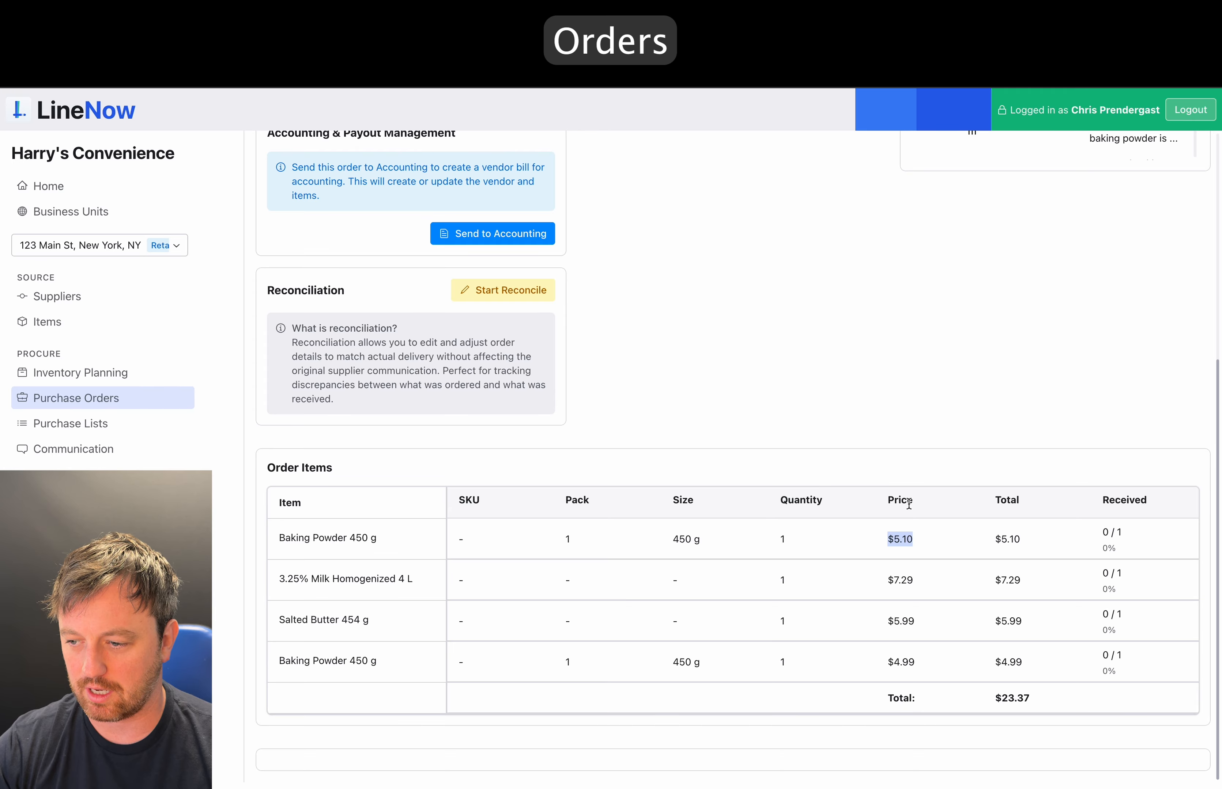
scroll(908, 505, "up", 7)
scroll(1078, 334, "down", 2)
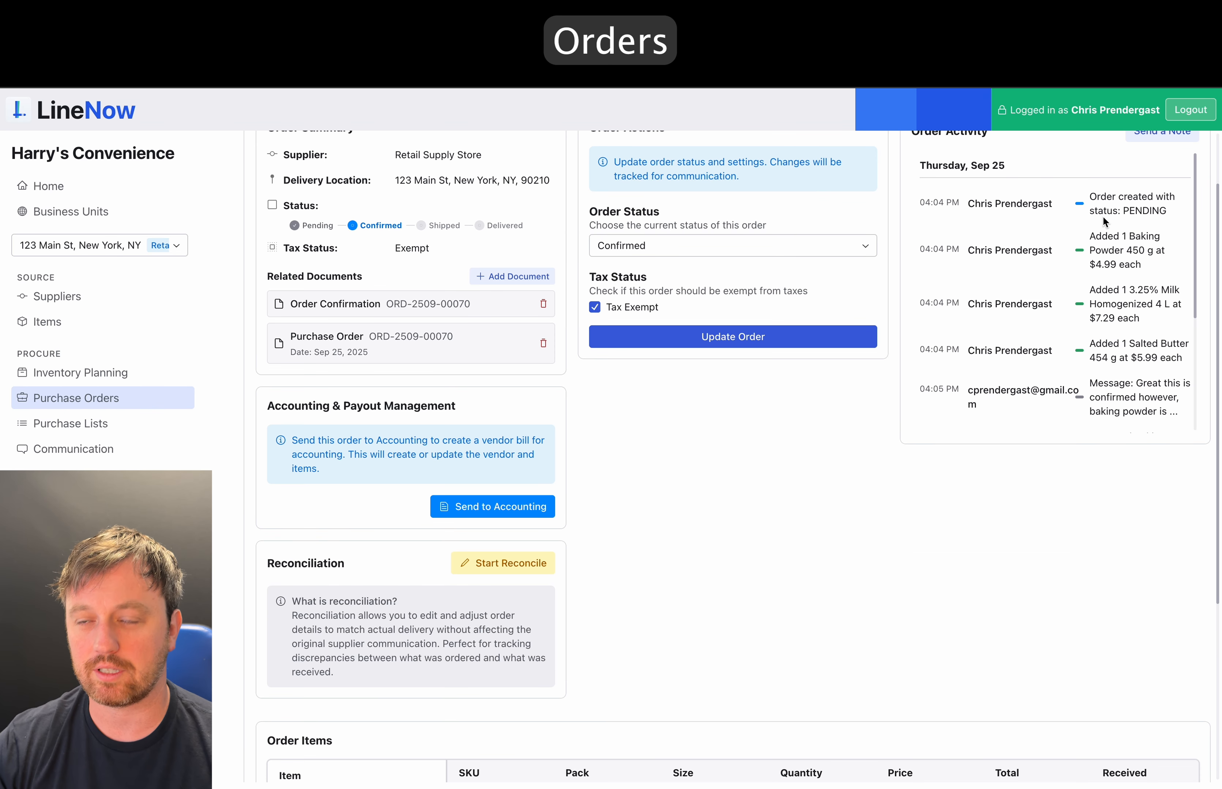
scroll(1120, 315, "down", 4)
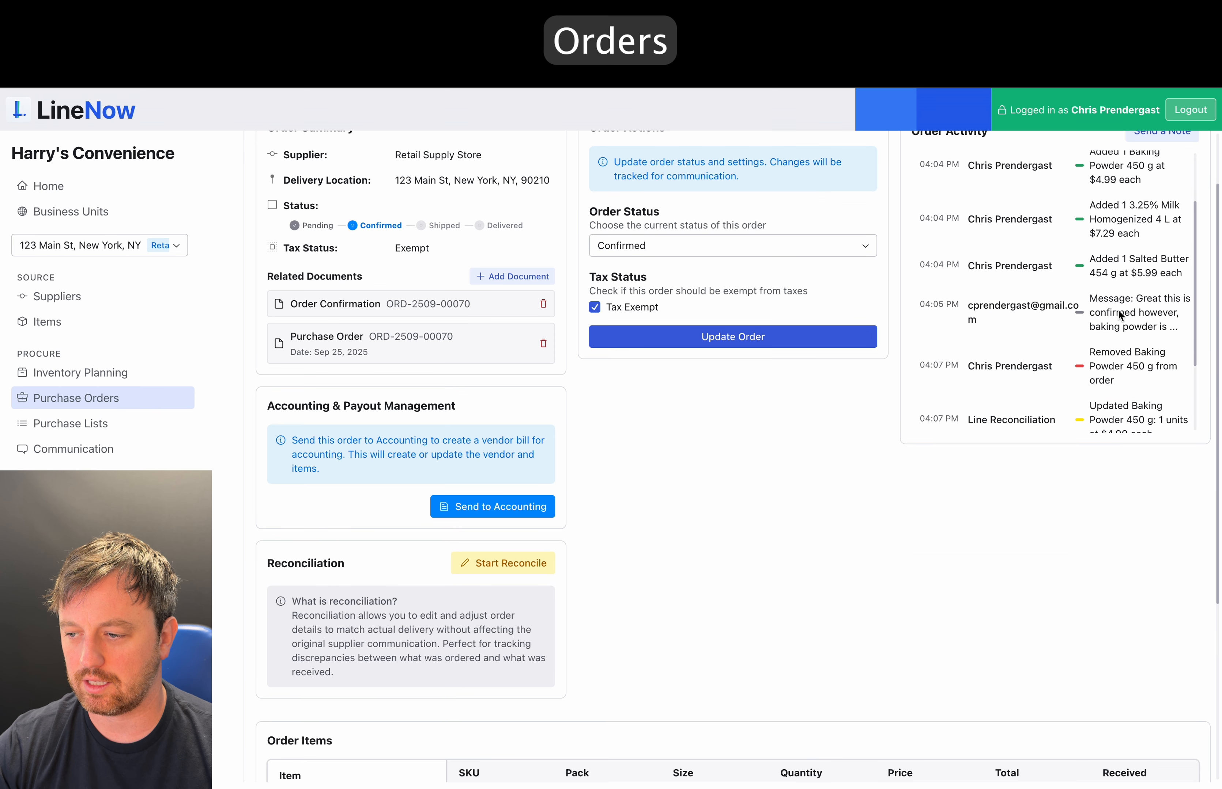
scroll(1120, 315, "down", 4)
scroll(1121, 322, "up", 3)
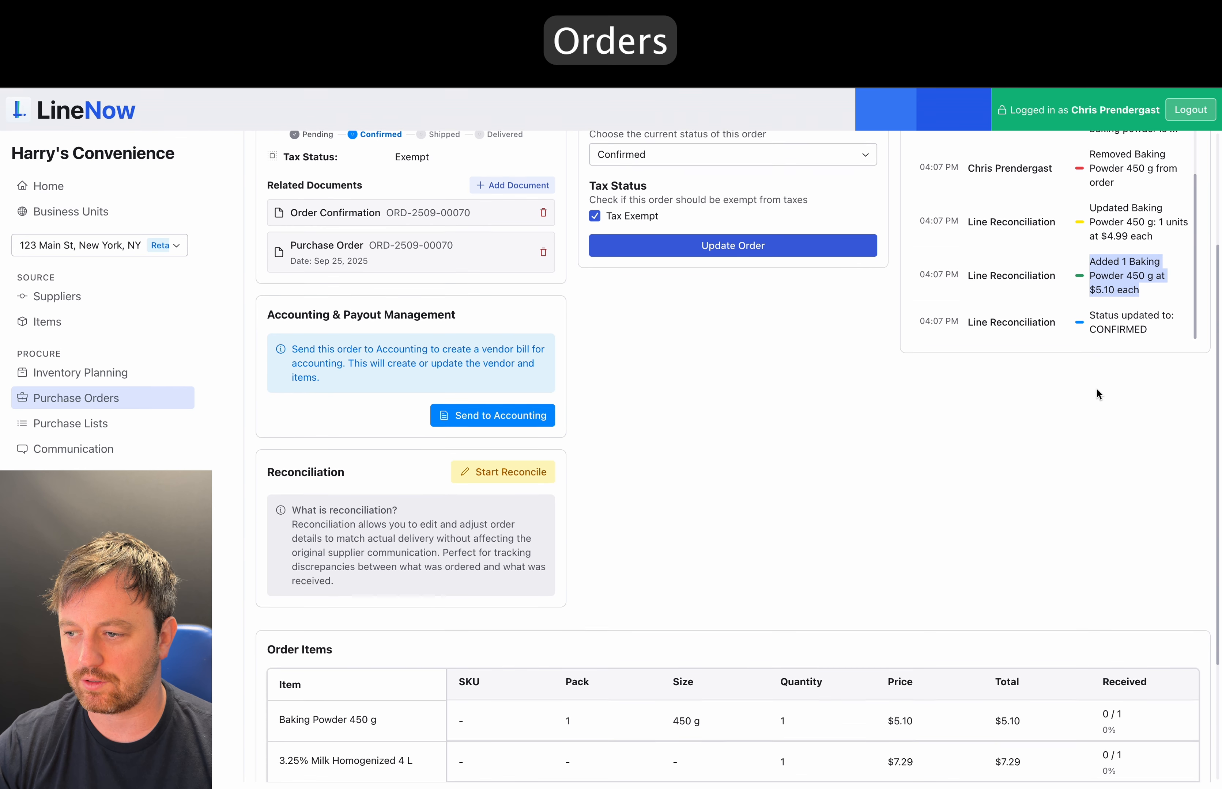
- Review the $5.10 baking powder activity entry, keep status Confirmed, and open the supplier conversation
triple_click(1121, 321)
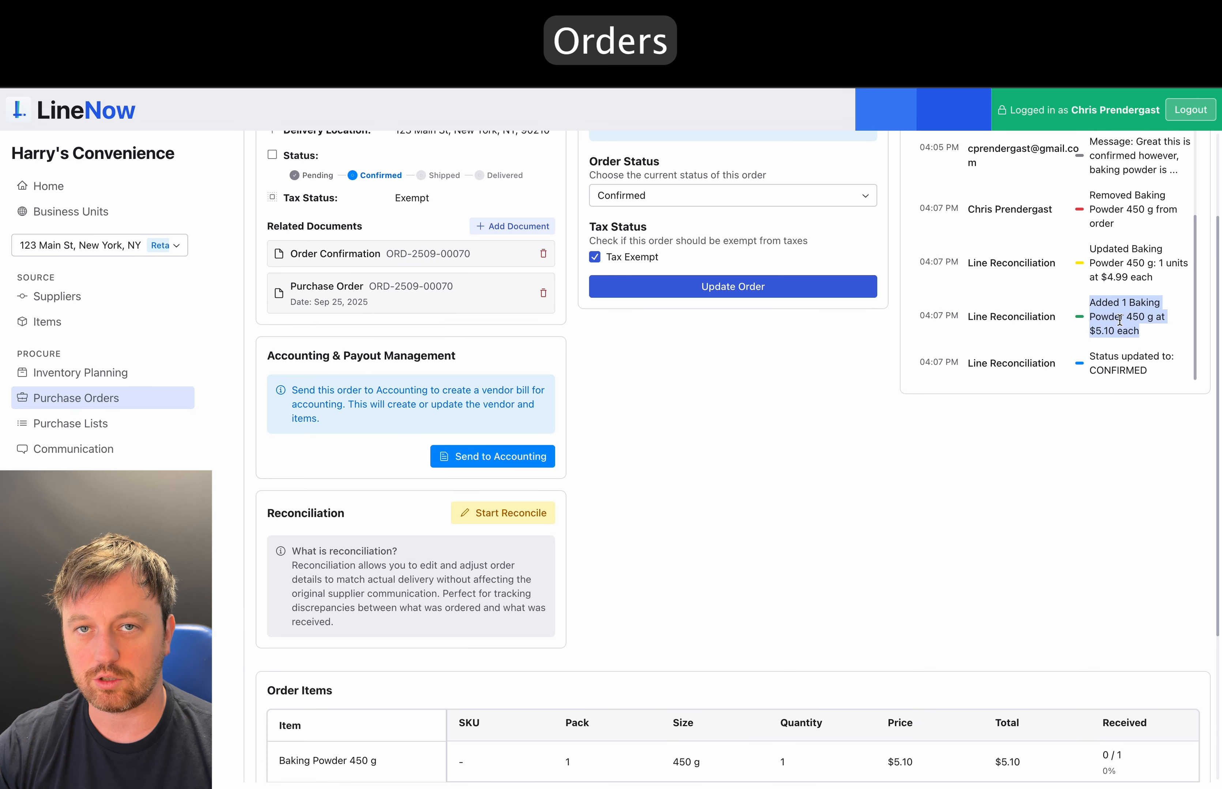
scroll(956, 498, "up", 3)
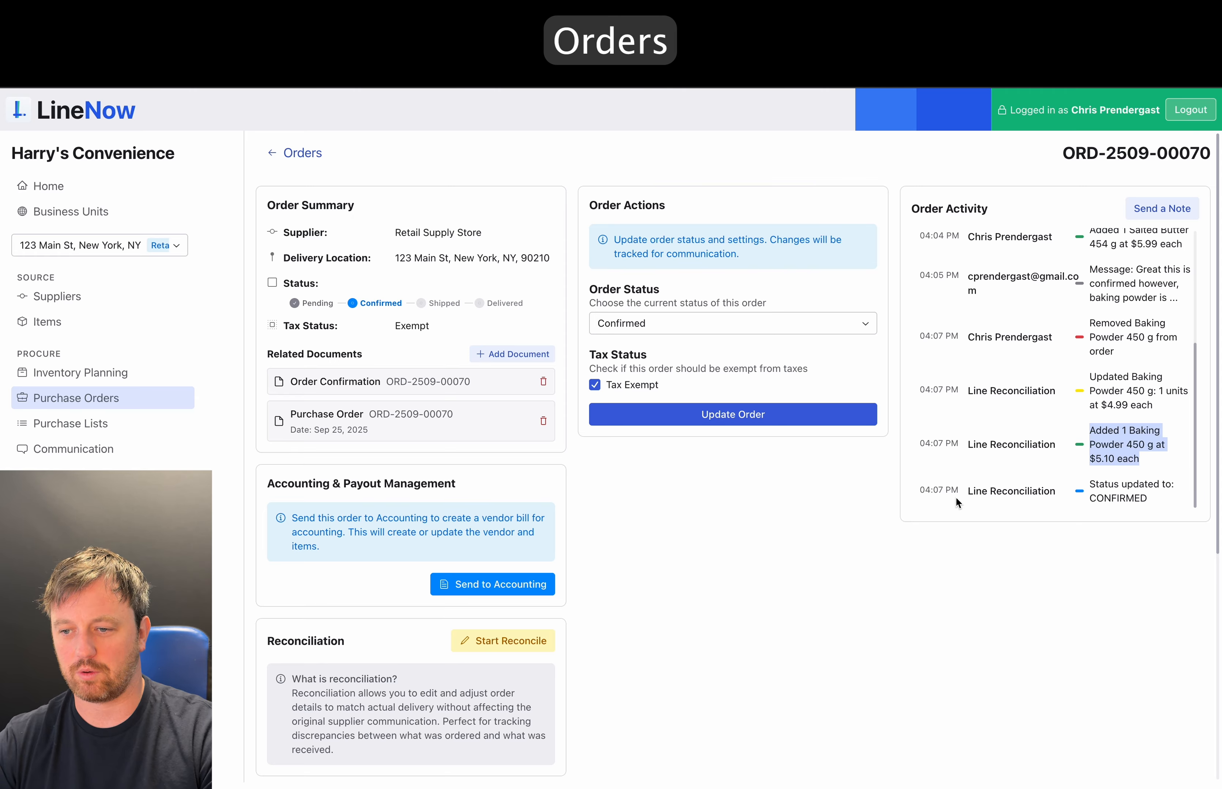
left_click(814, 324)
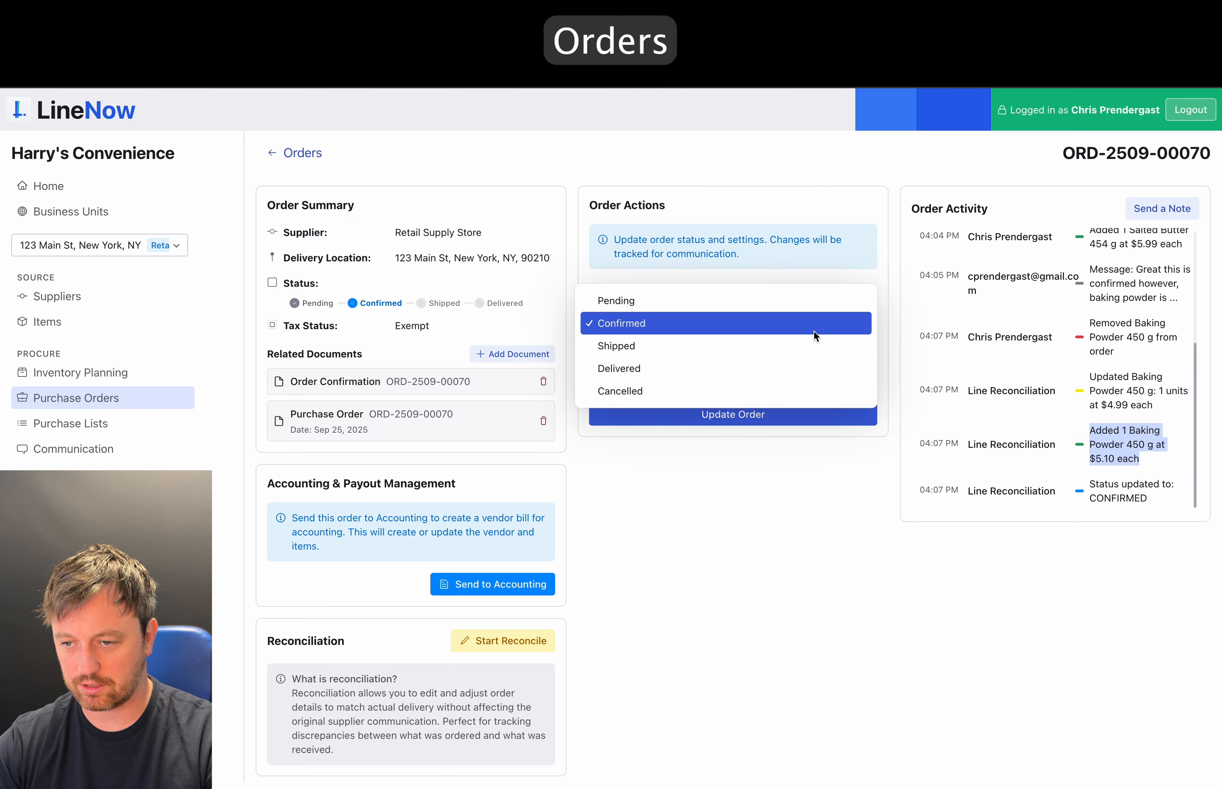
left_click(863, 553)
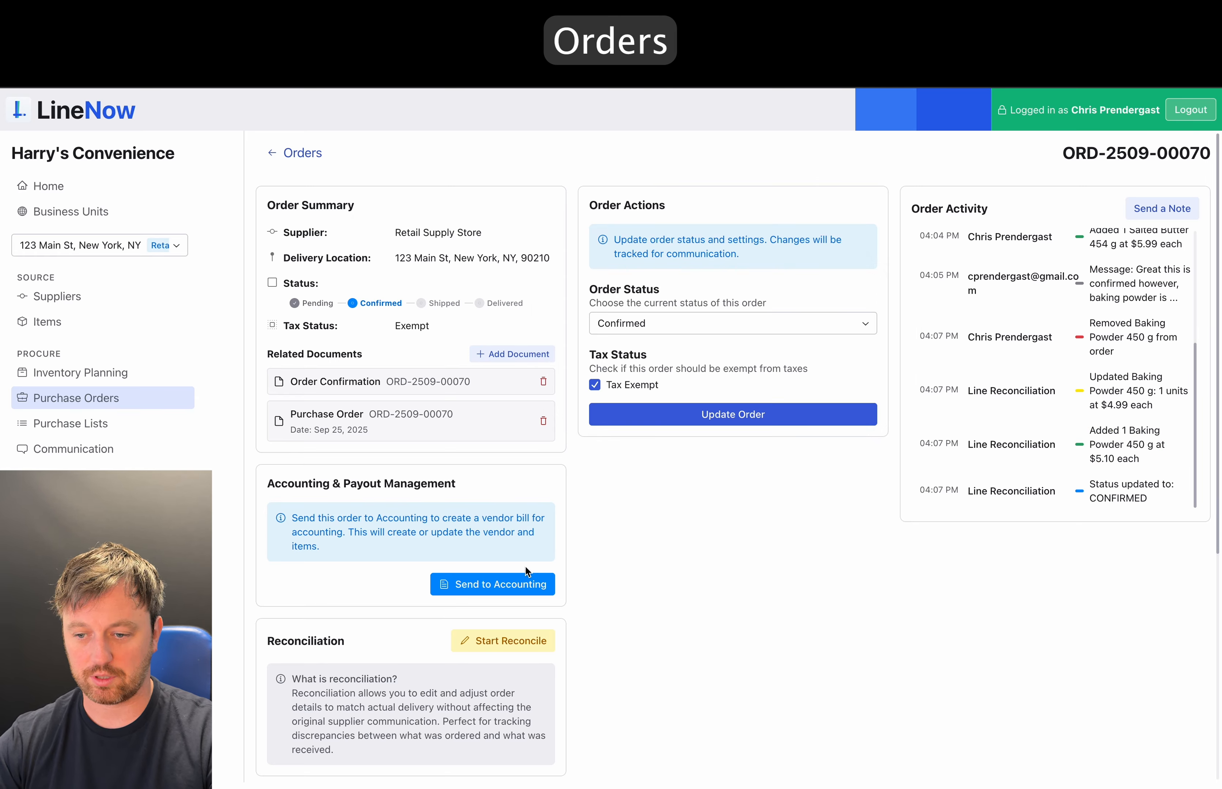
left_click(1157, 209)
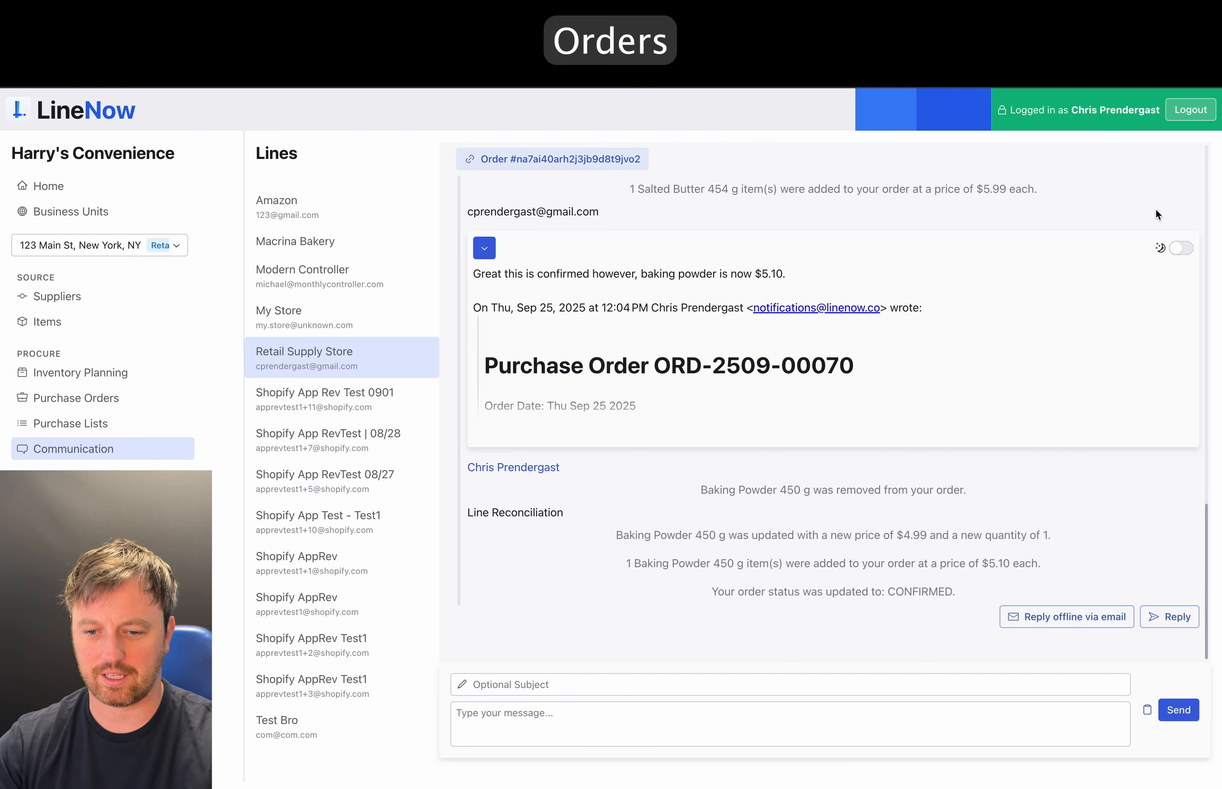
- Go back to the Purchase Orders overview from the sidebar
left_click(77, 398)
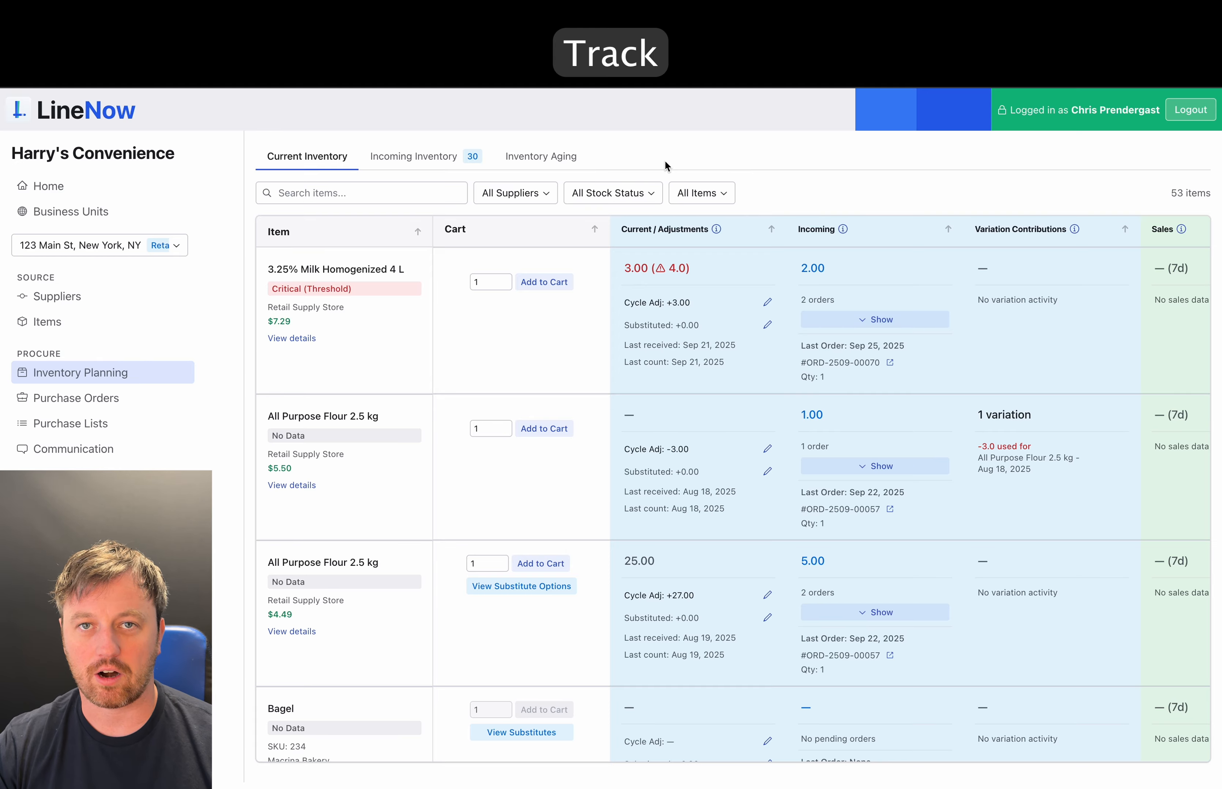
- Go to the Communication page and start writing a new message
left_click(81, 450)
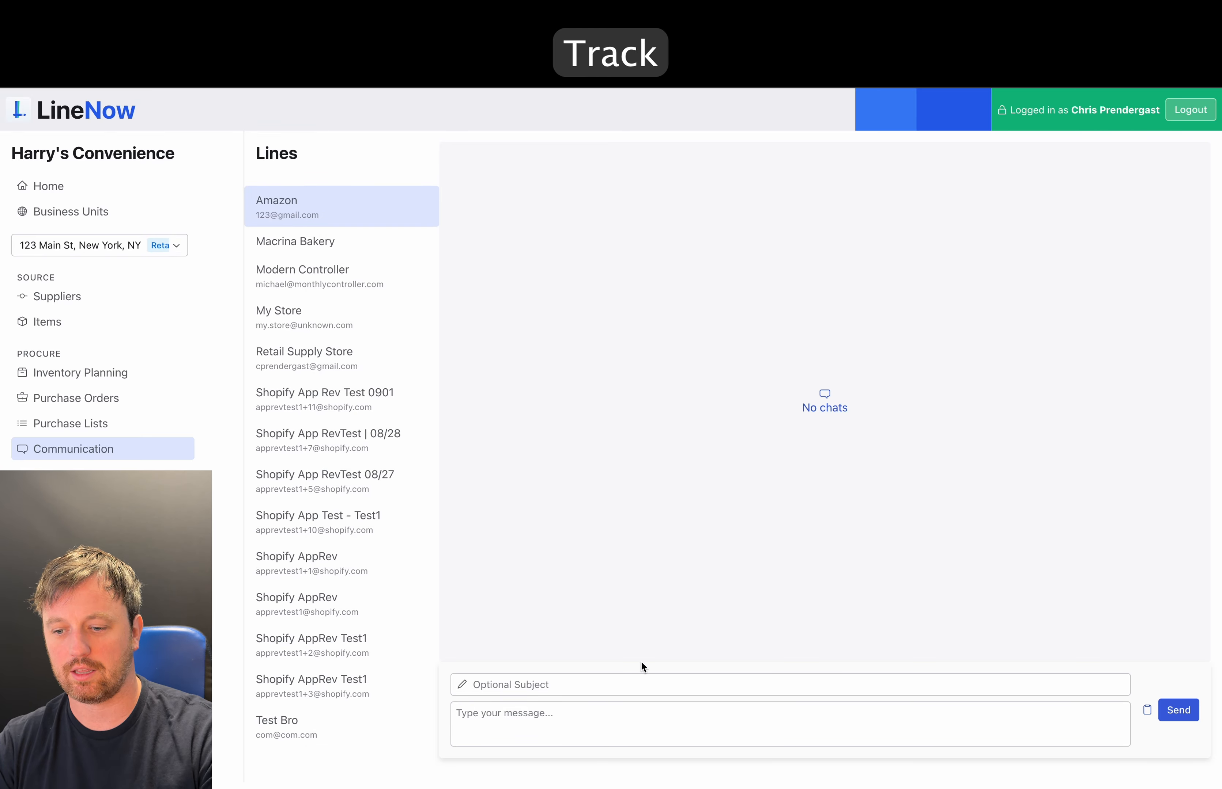
left_click(539, 724)
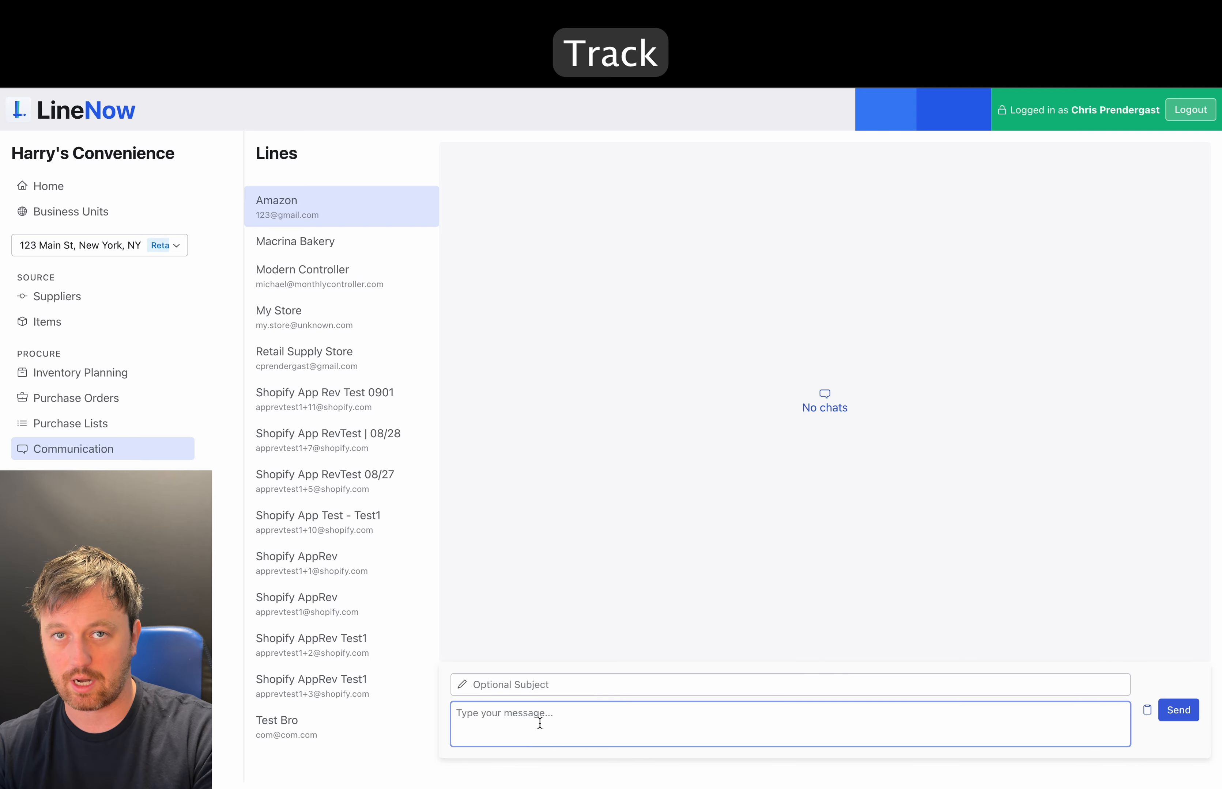